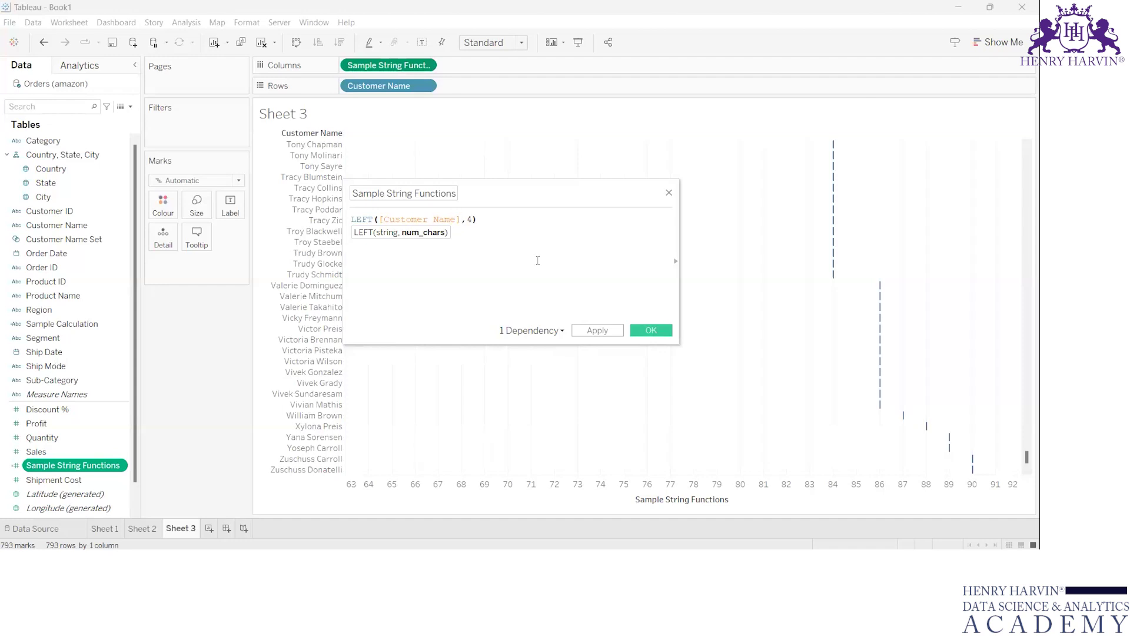
Apply the formula LEFT([Customer Name],4) to the Sample String Functions field and close the calculation editor
left_click(582, 331)
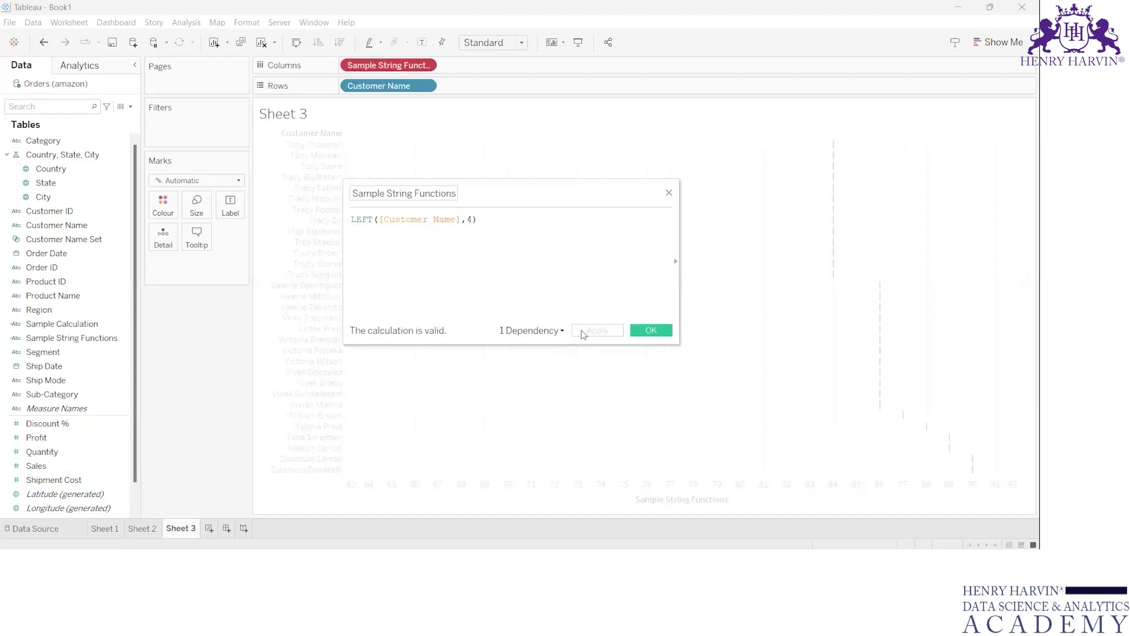
left_click(645, 331)
Replace the invalid Sample String Functions pill by placing the field on Detail, with Customer Name on Rows
key("ctrl+w")
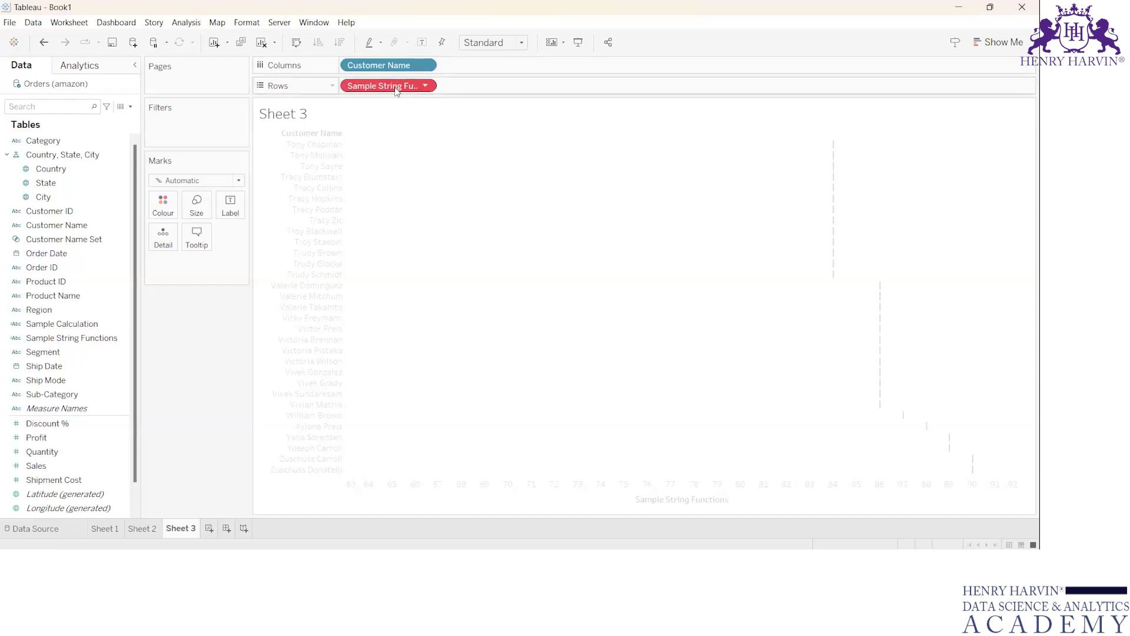
key("Delete")
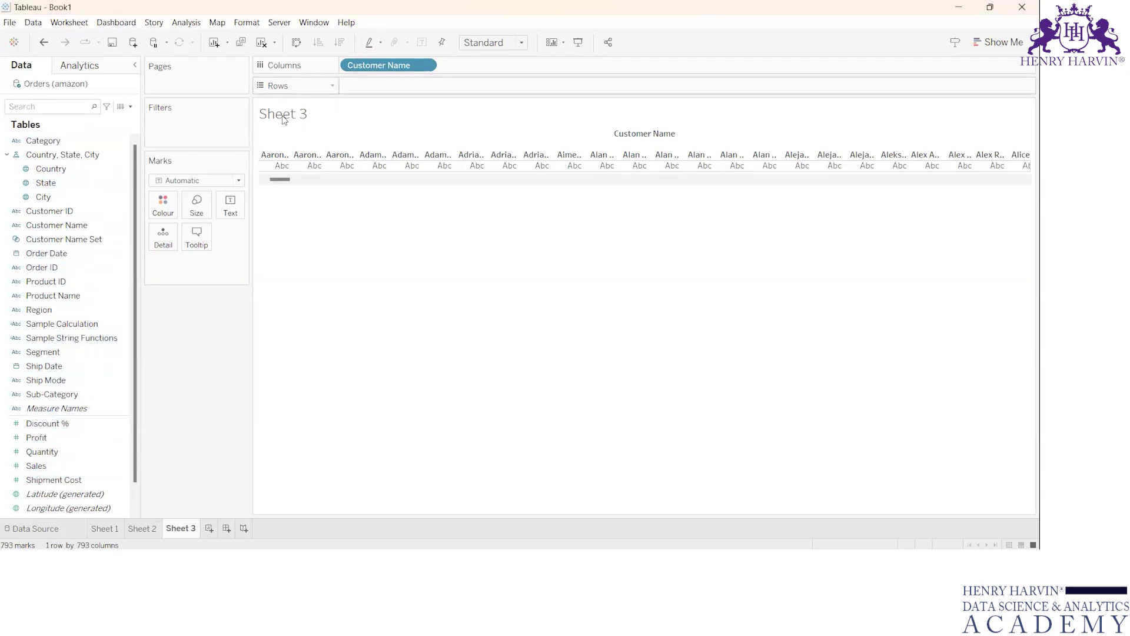
left_click_drag(73, 343, 166, 236)
mouse_move(269, 170)
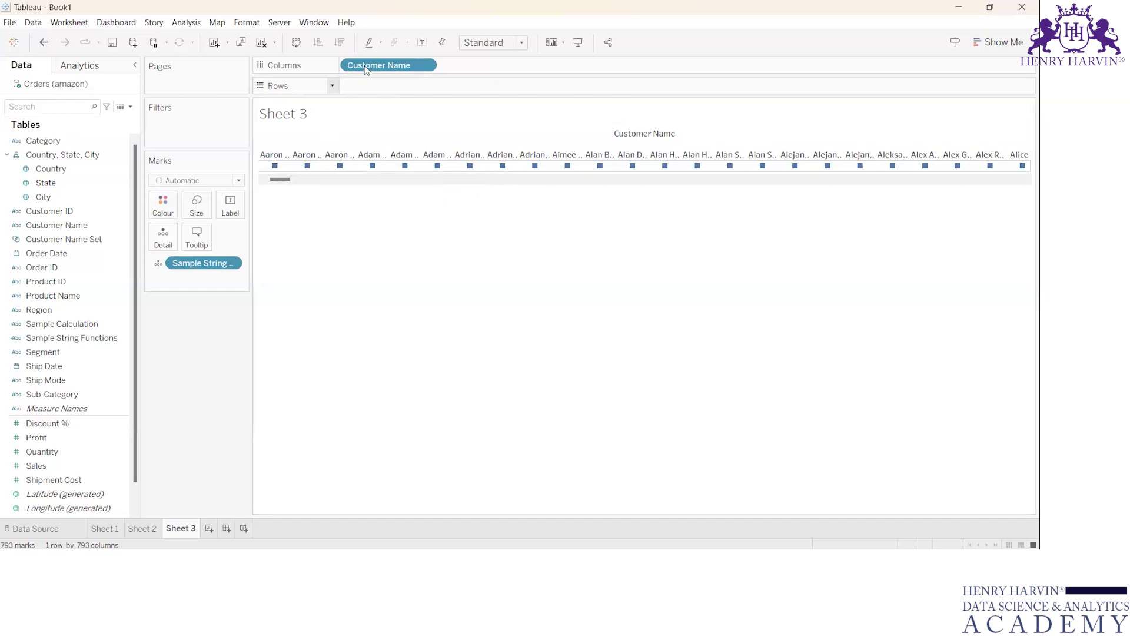
key("ctrl+w")
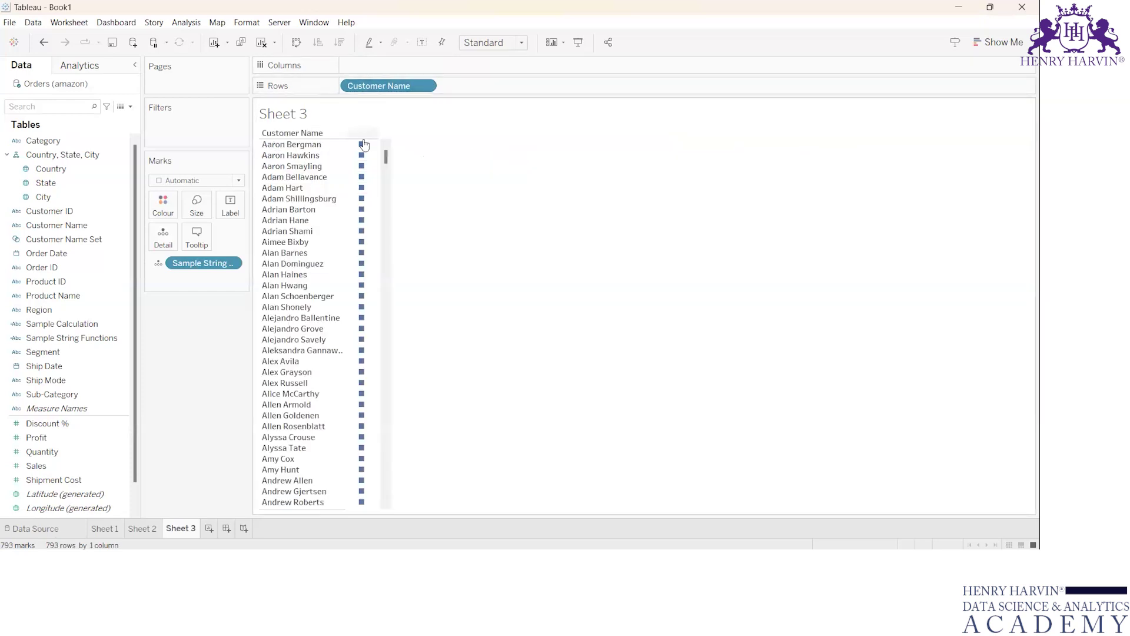
Convert the view to a text table and place Sample String Functions after Customer Name on Rows
left_click(230, 181)
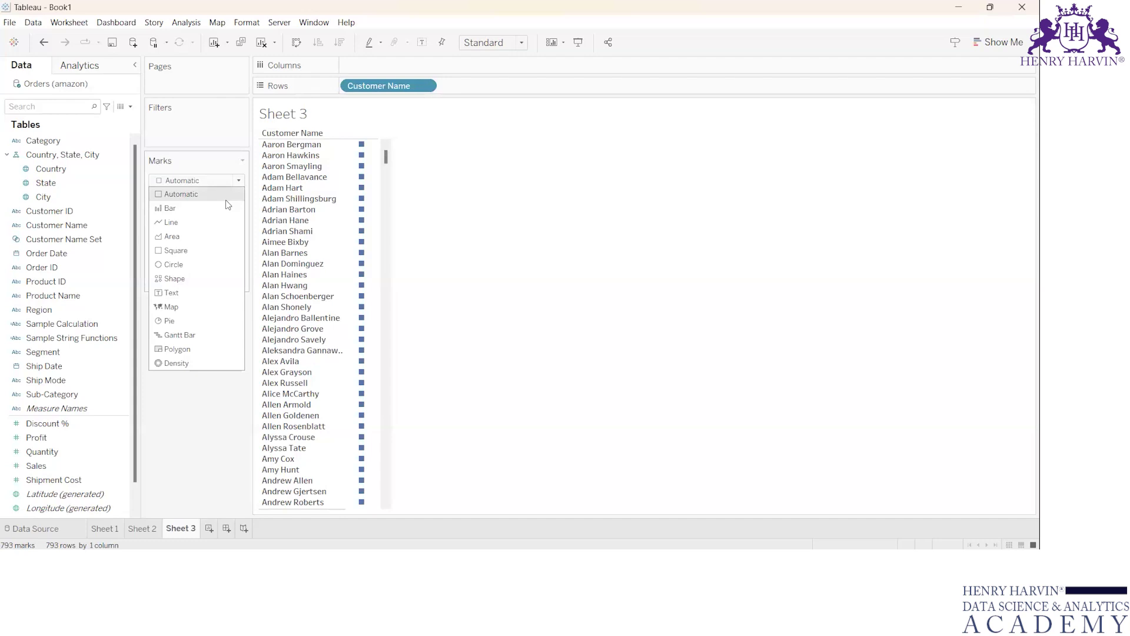
left_click(438, 174)
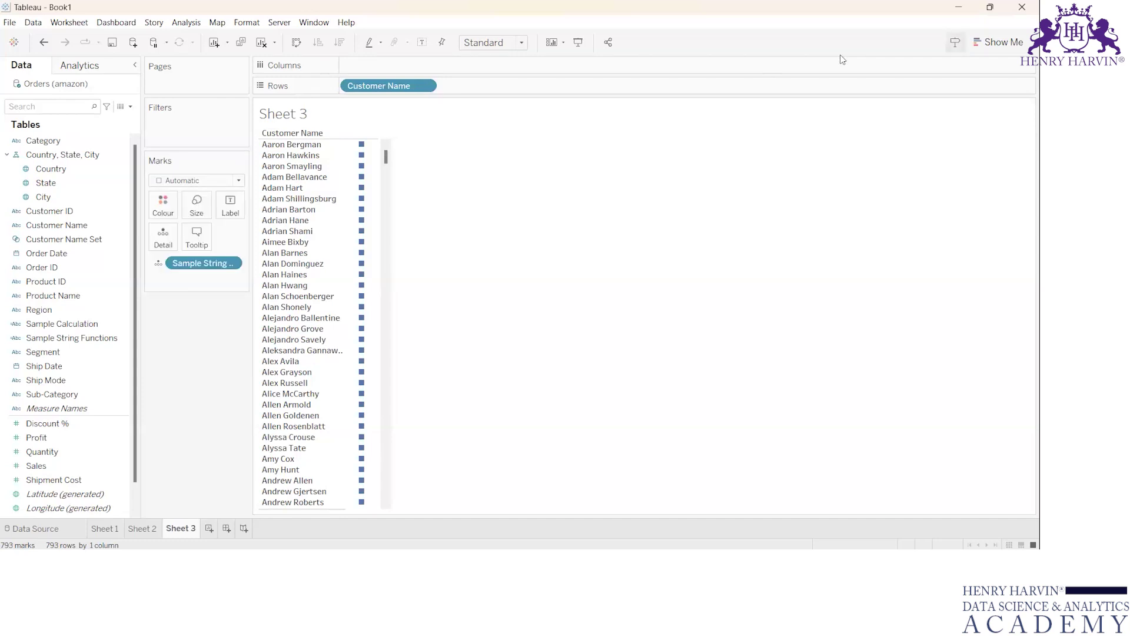
left_click(998, 43)
left_click(931, 86)
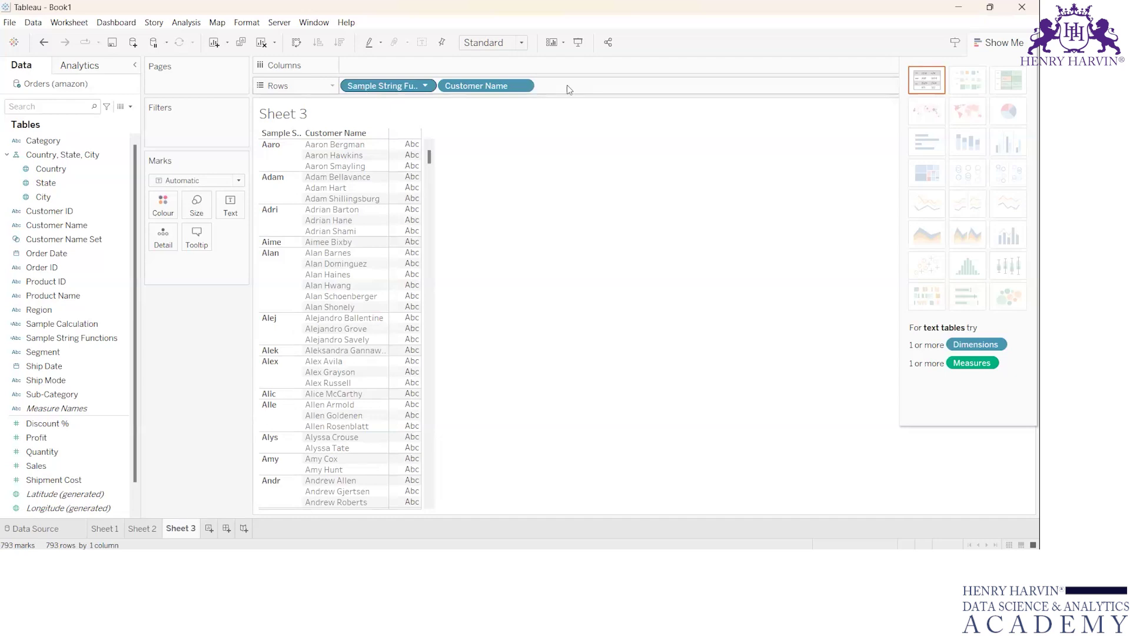
left_click_drag(567, 89, 553, 87)
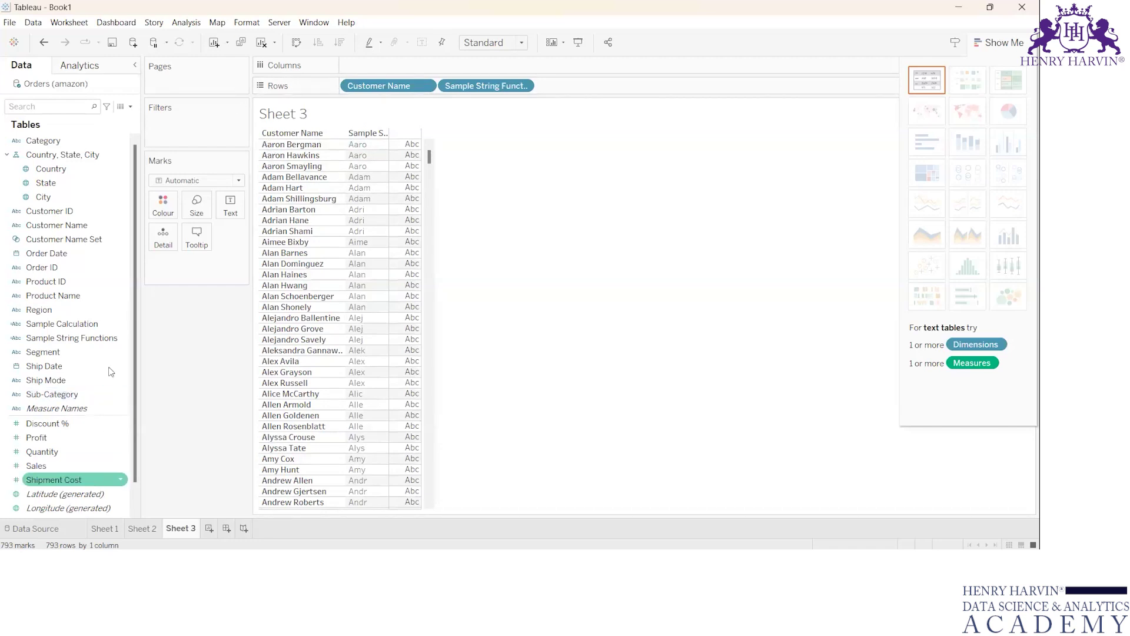
Change the Sample String Functions formula to RIGHT([Customer Name],4) and save it
left_click(76, 342)
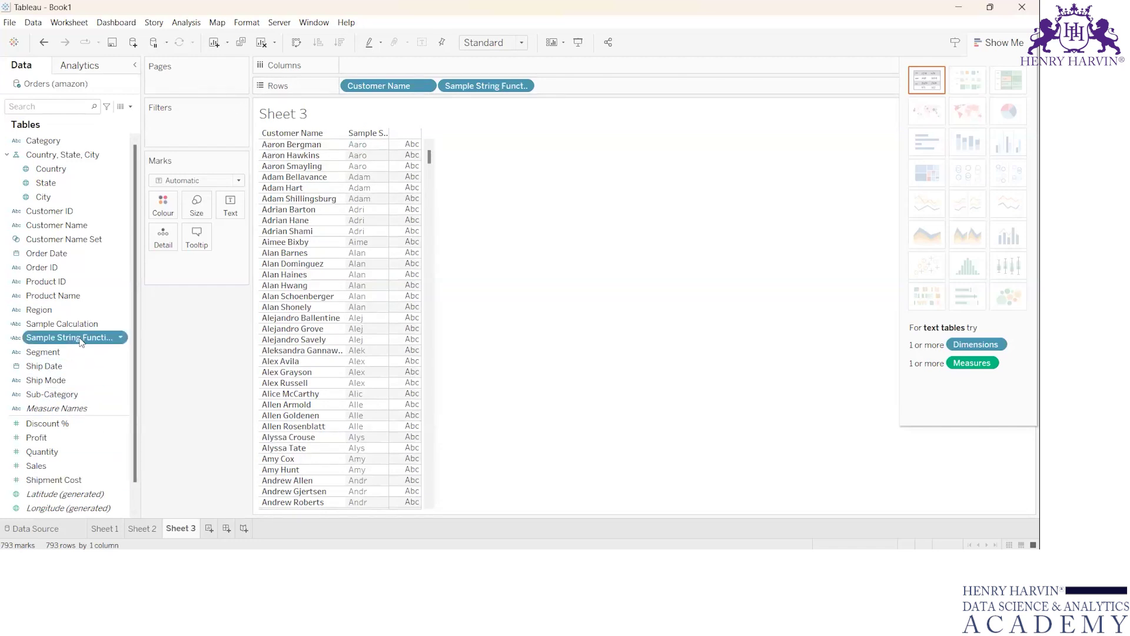
left_click(122, 340)
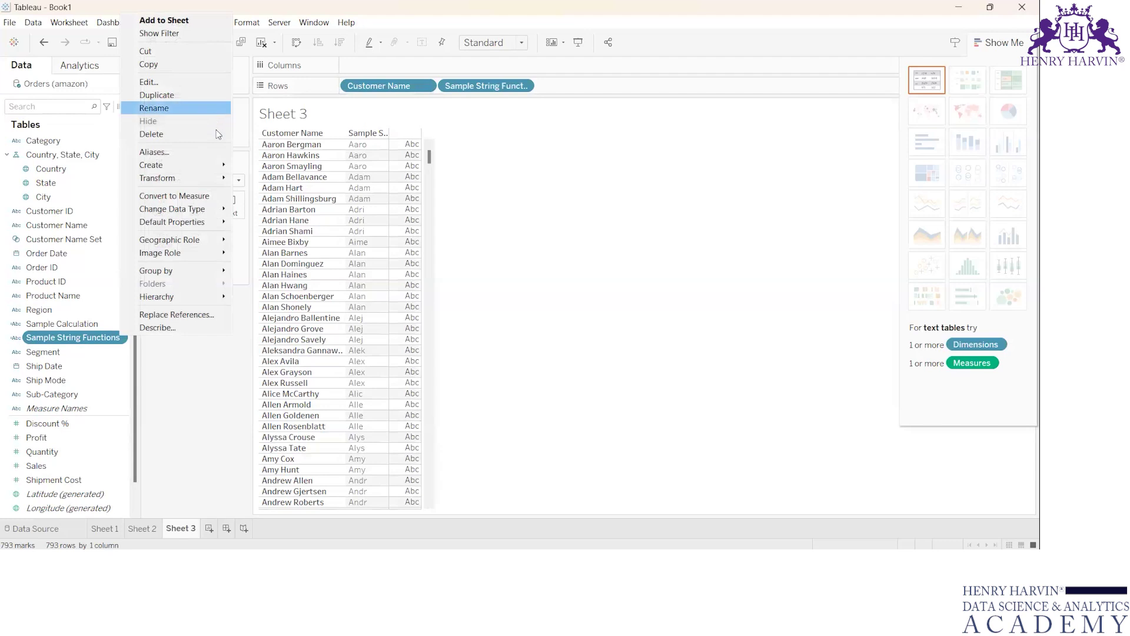
left_click(208, 86)
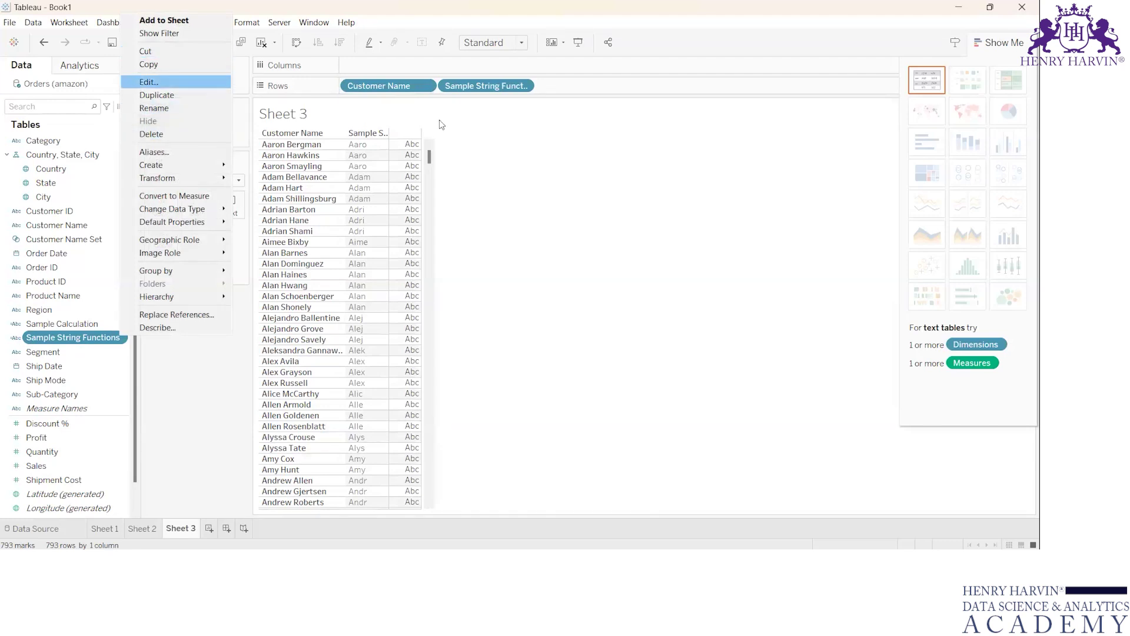
left_click(377, 219)
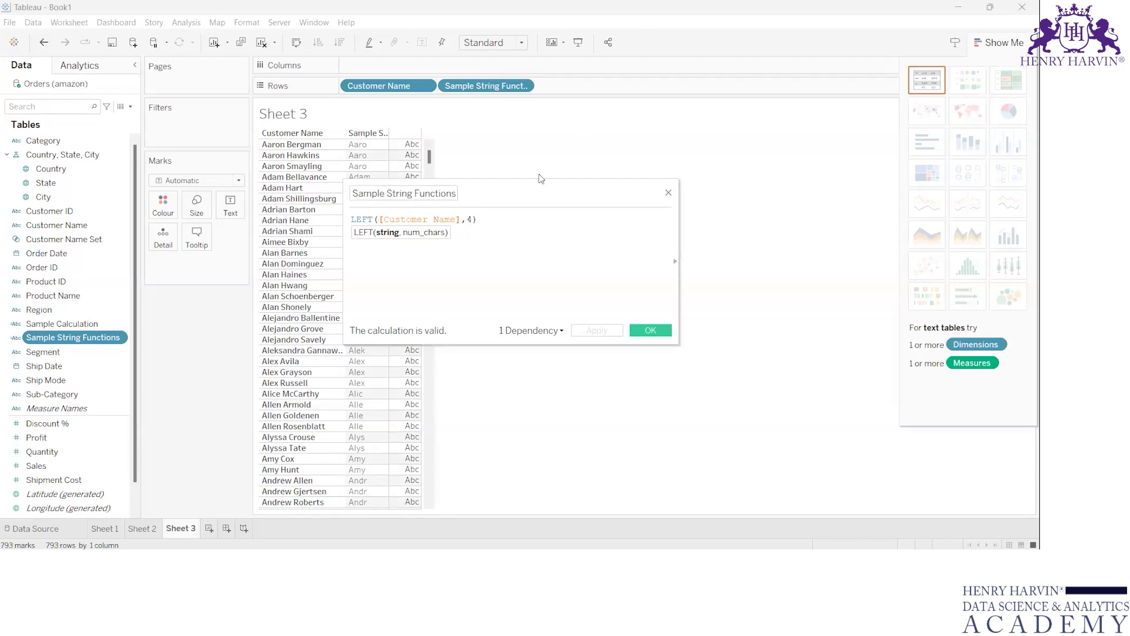
key("BackSpace")
key("BackSpace")
key("BackSpace")
key("BackSpace")
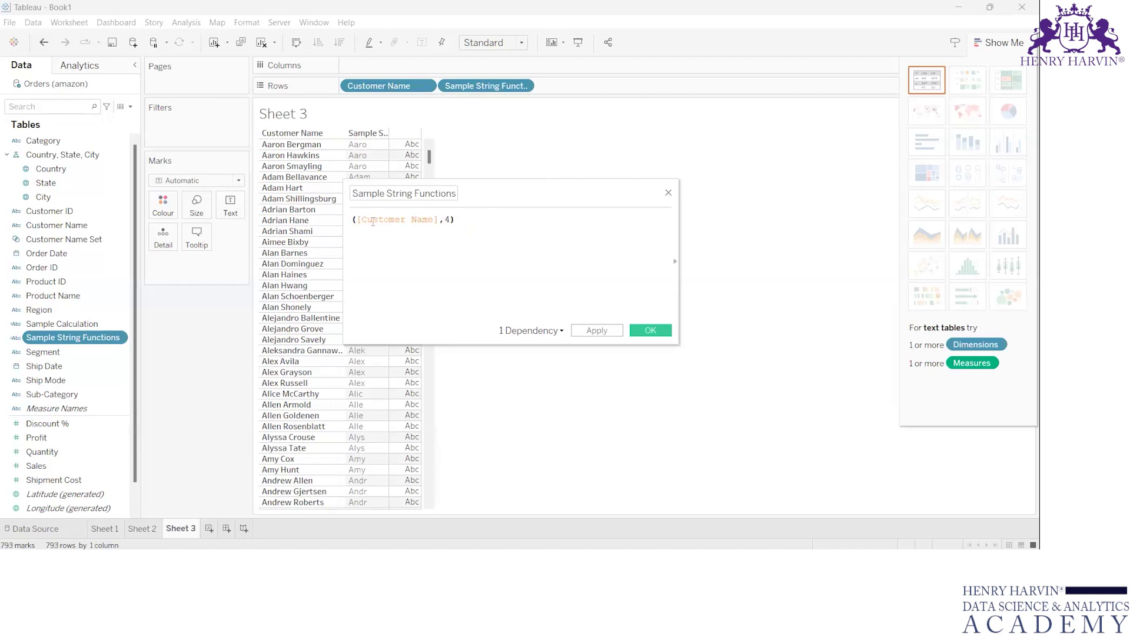
type("RIGHT")
left_click(477, 220)
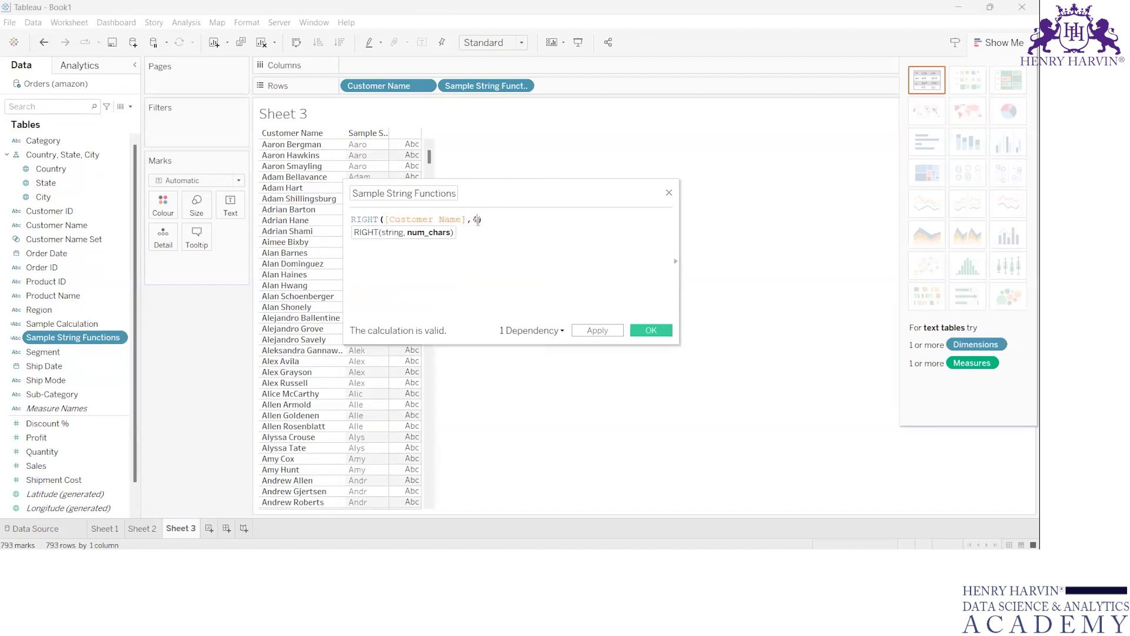
left_click(596, 333)
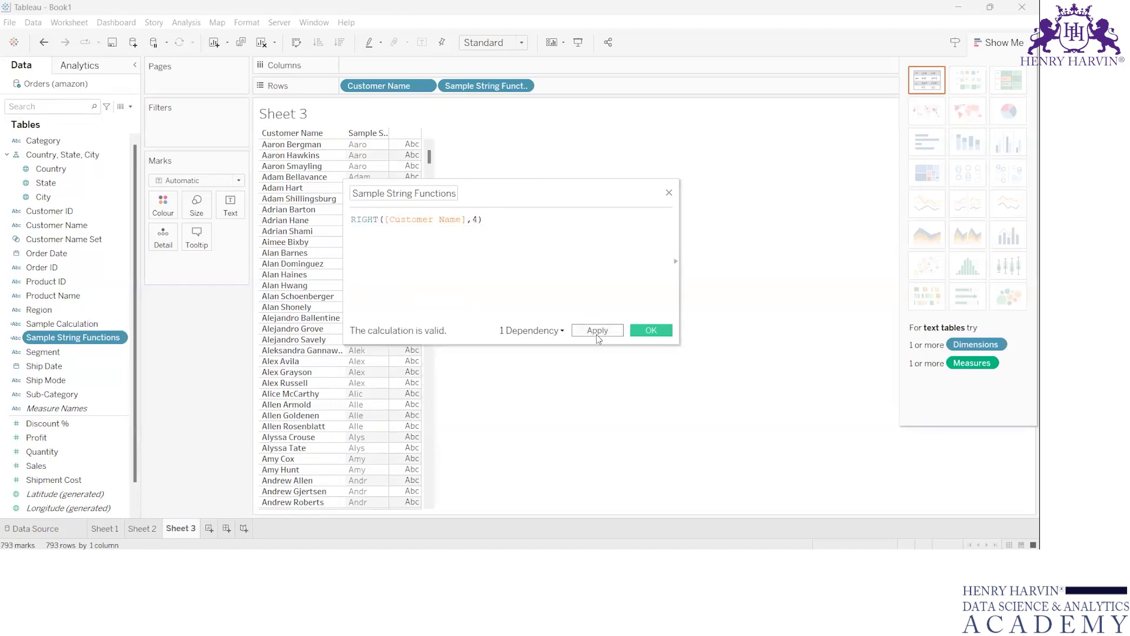
left_click(651, 331)
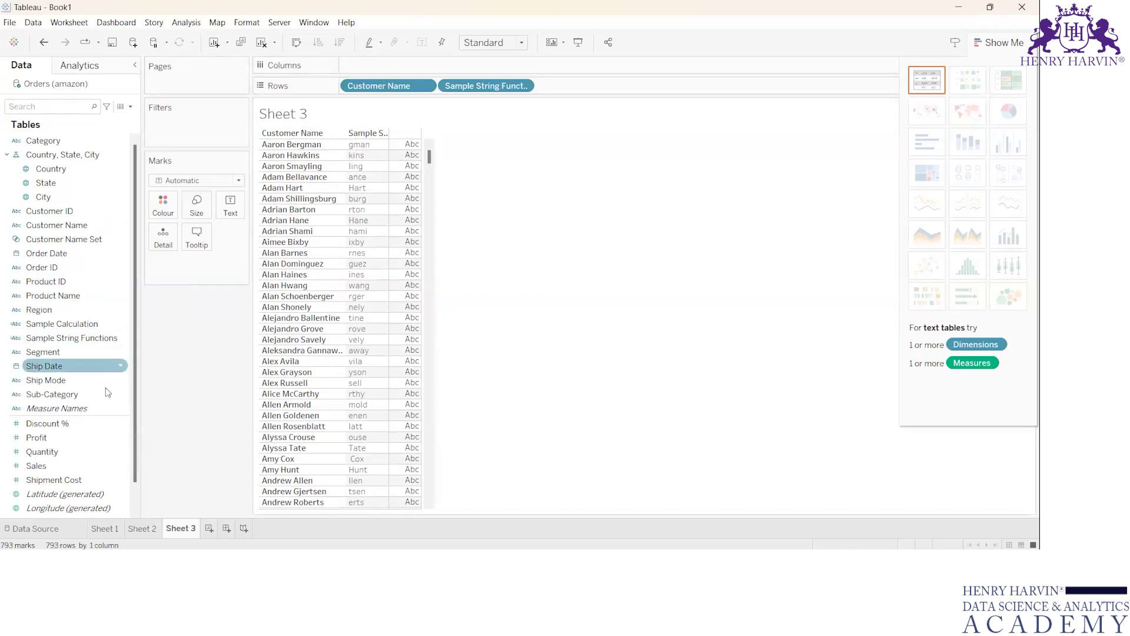
Reopen the Sample String Functions calculation and replace the RIGHT function with ENDSWITH
left_click(118, 340)
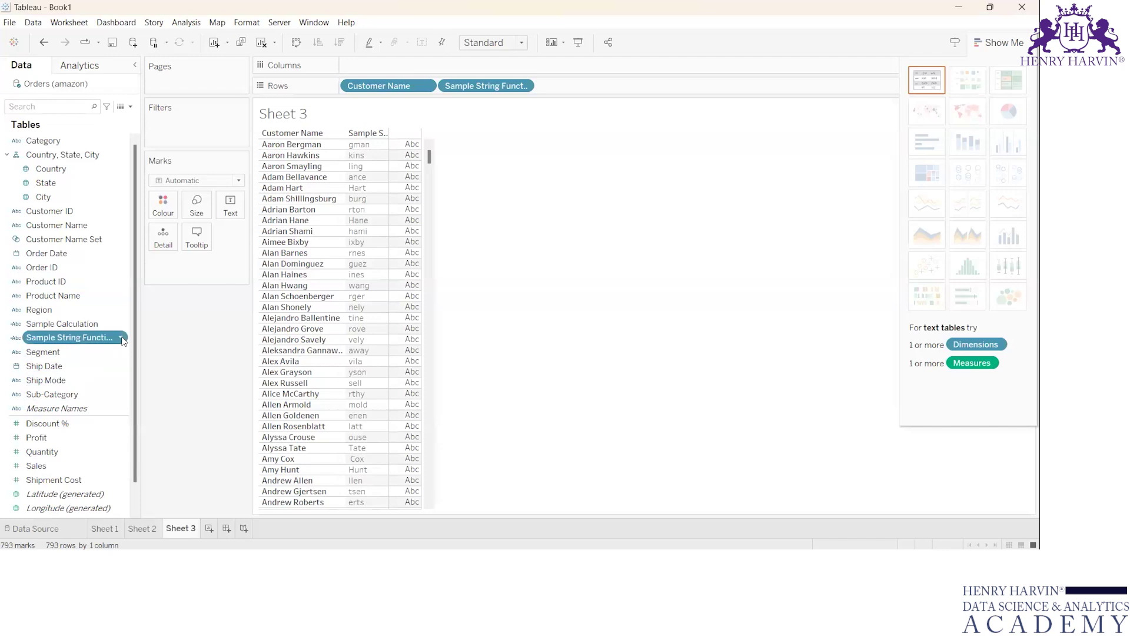
left_click(120, 339)
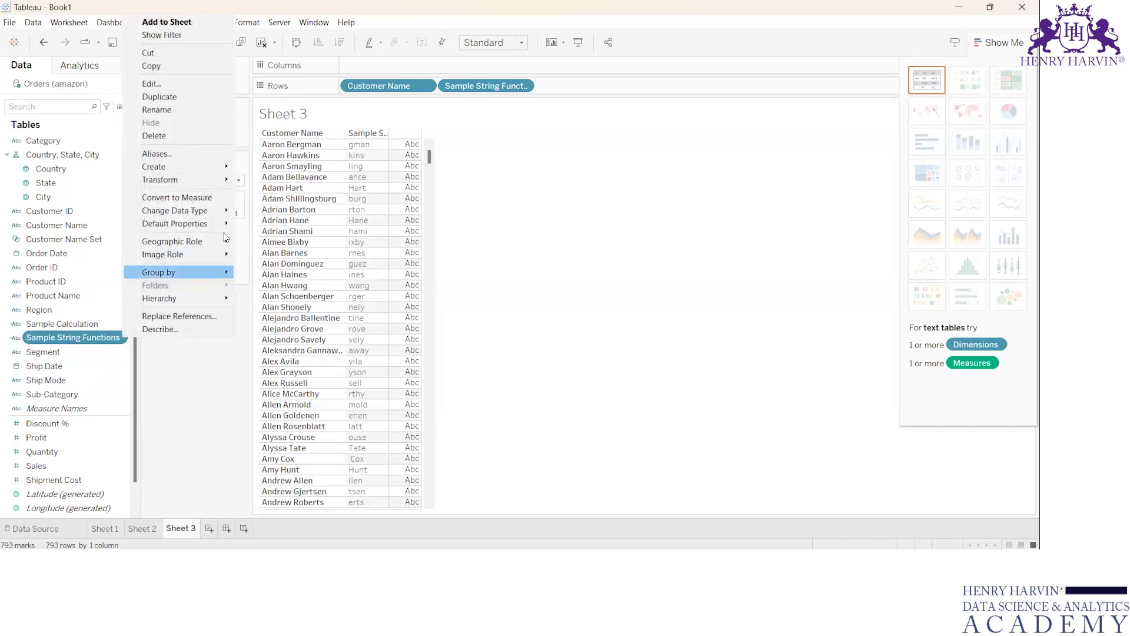
left_click(218, 83)
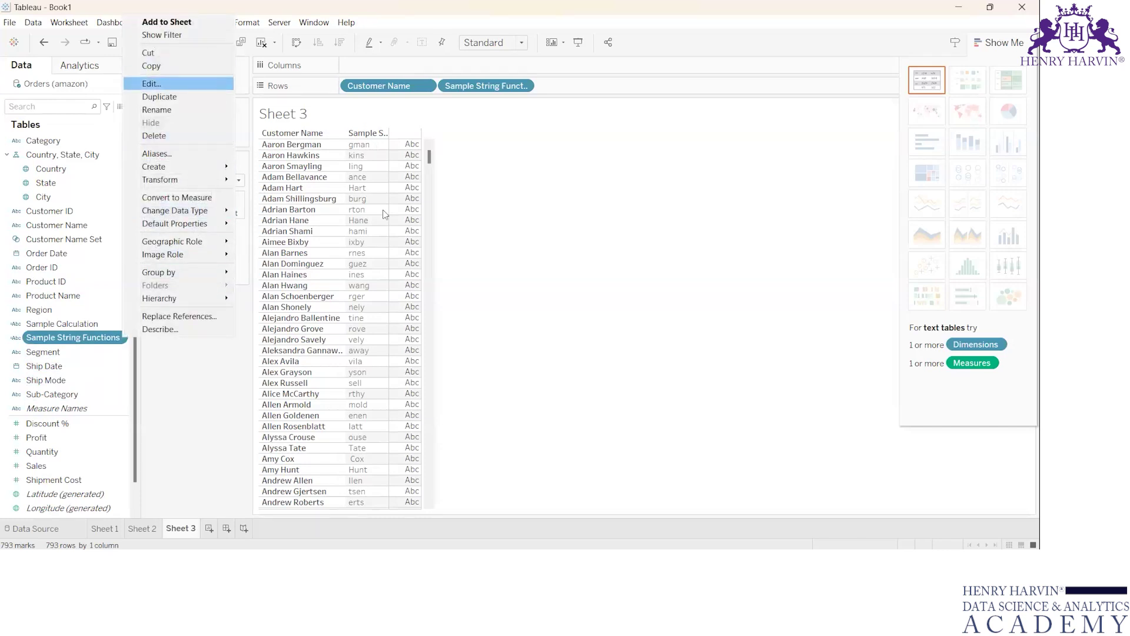
left_click(379, 219)
key("BackSpace")
key("BackSpace")
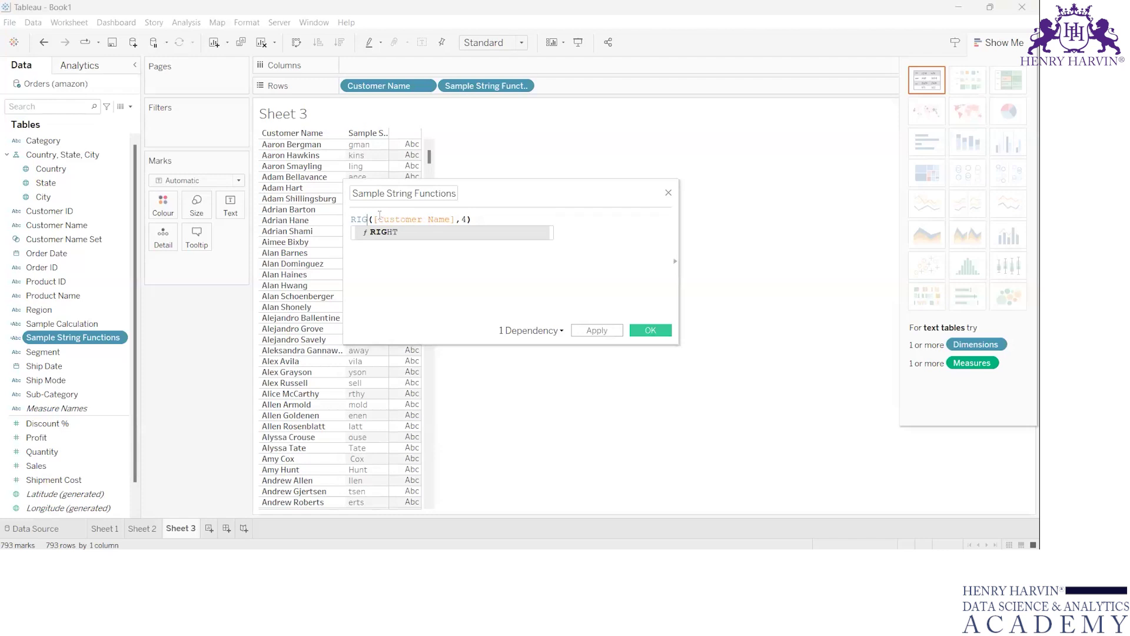
key("BackSpace")
key("BackSpace")
key("BackSpace")
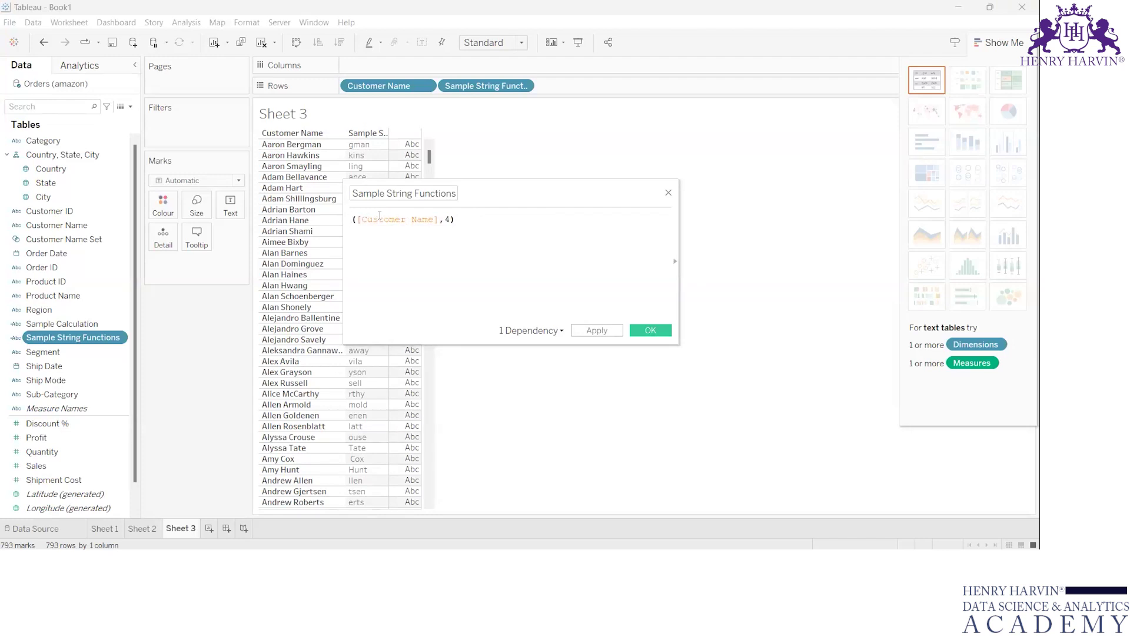
type("ENDSWITH")
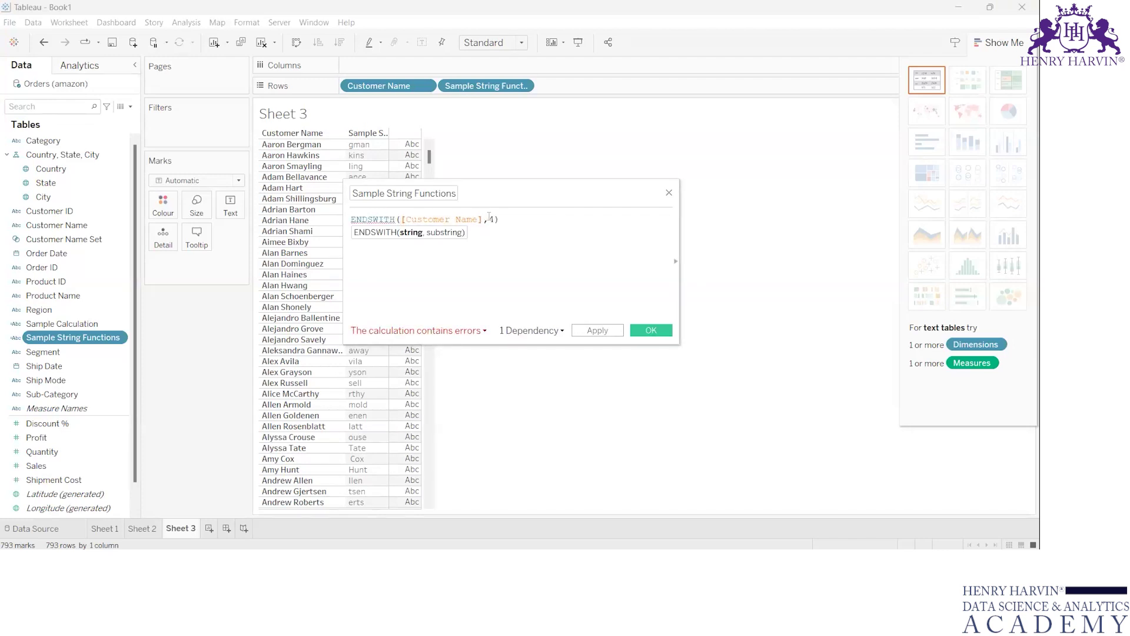
Set the second argument of ENDSWITH to 'amp' and save the calculation
left_click(492, 219)
key("BackSpace")
type("a")
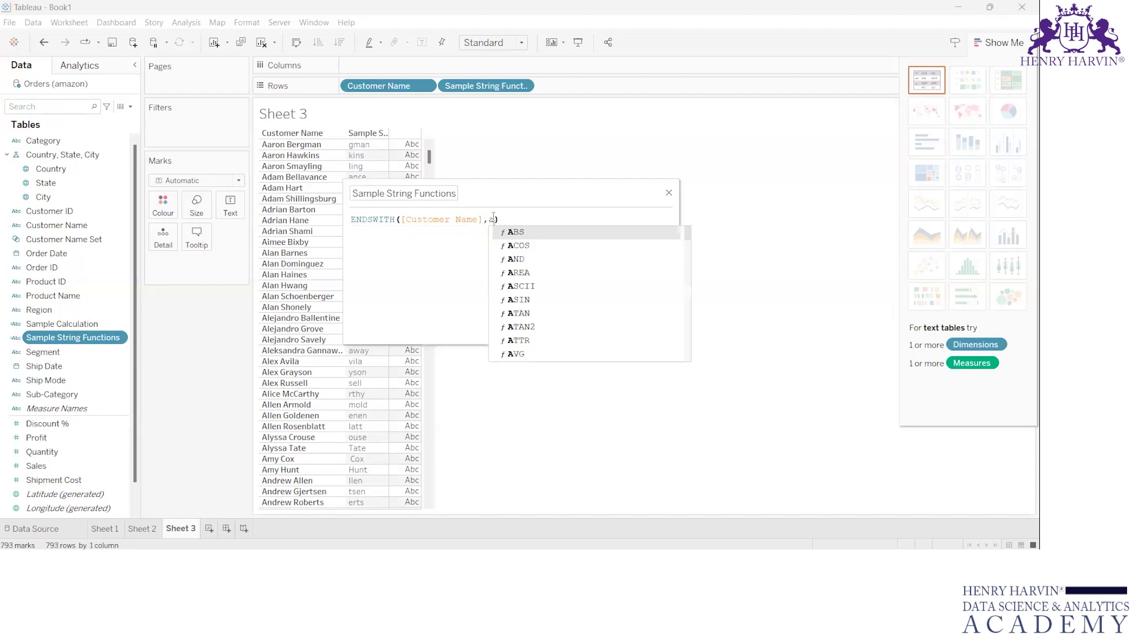
type("p")
key("BackSpace")
type("mp")
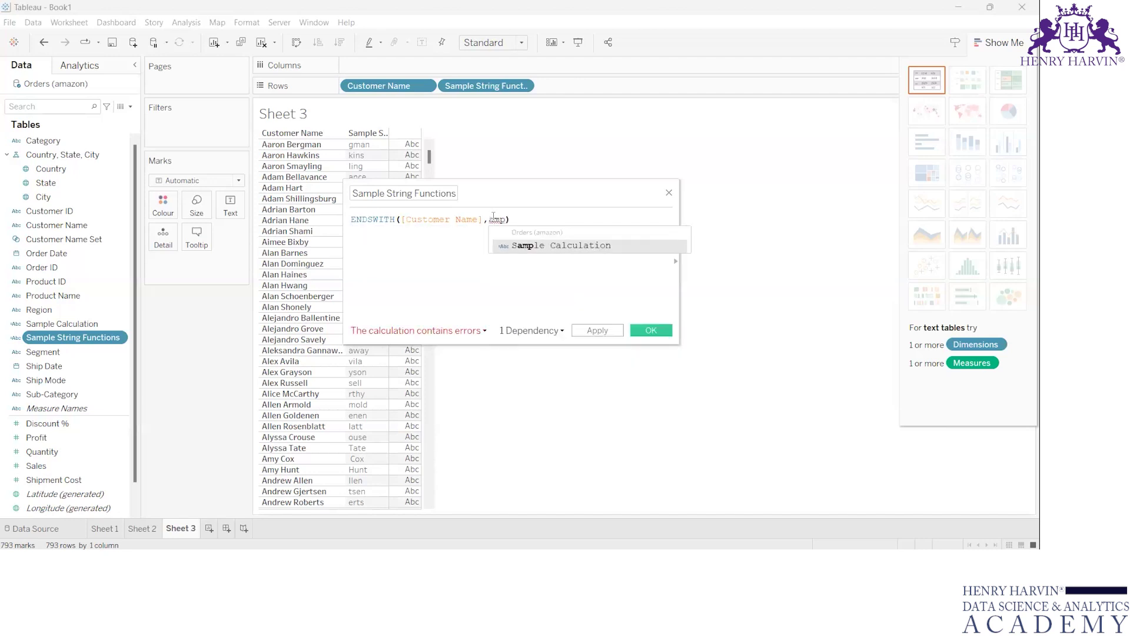
key("BackSpace")
key("BackSpace")
key("BackSpace")
type("'")
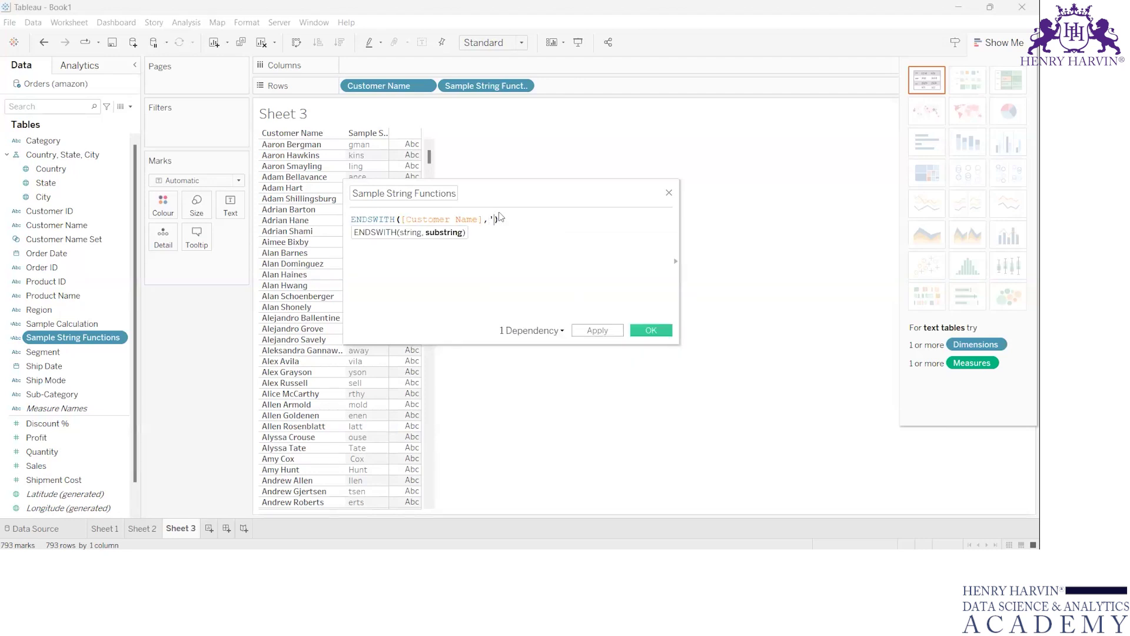
type("'amp")
left_click(598, 331)
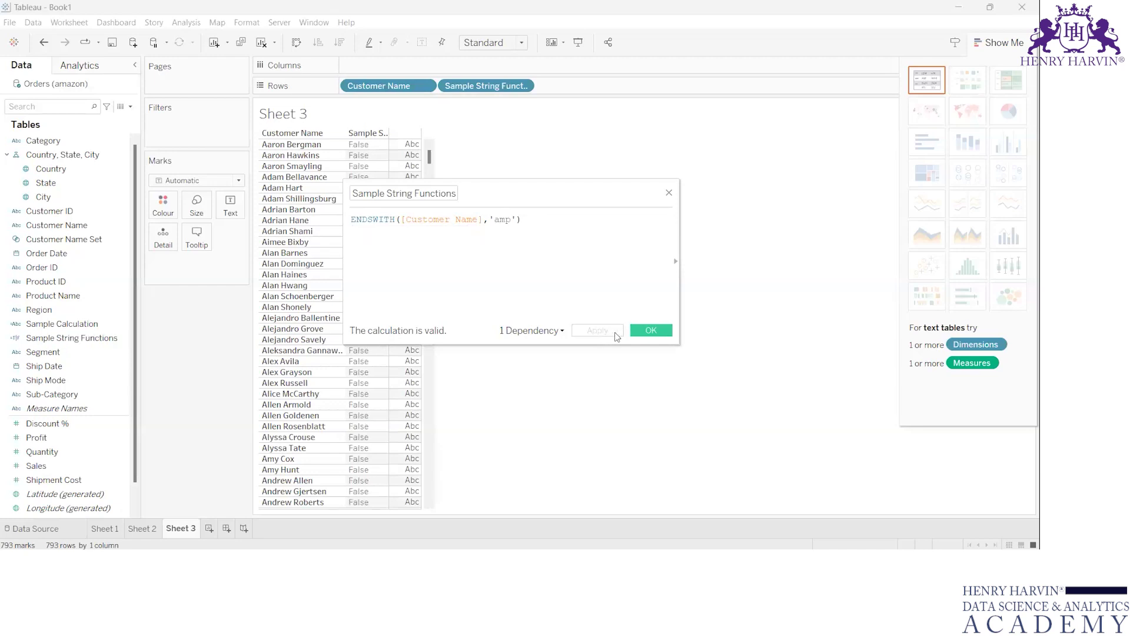
left_click(651, 330)
Look through the ENDSWITH results for the customer names down the text table
scroll(377, 352, "down", 3)
scroll(377, 352, "down", 20)
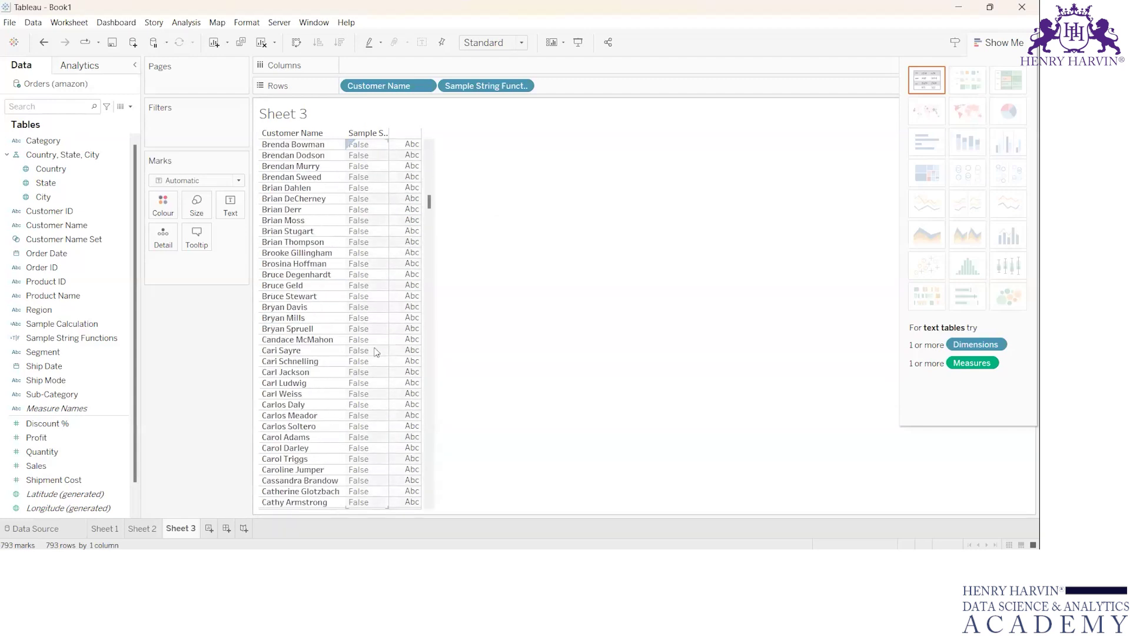
scroll(377, 352, "down", 20)
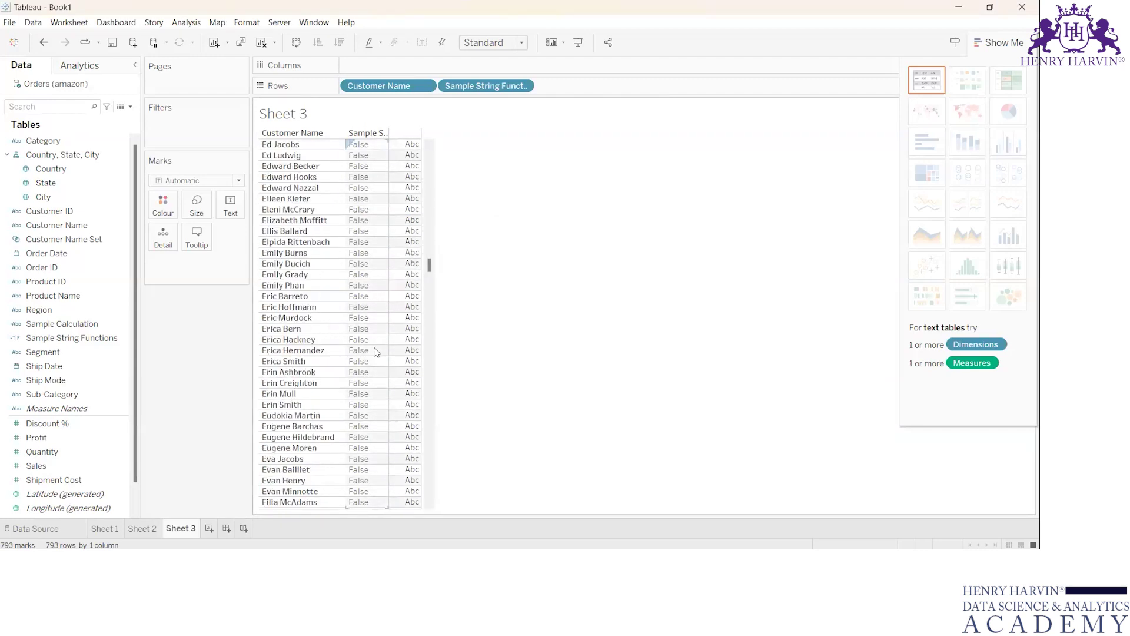
scroll(377, 352, "down", 20)
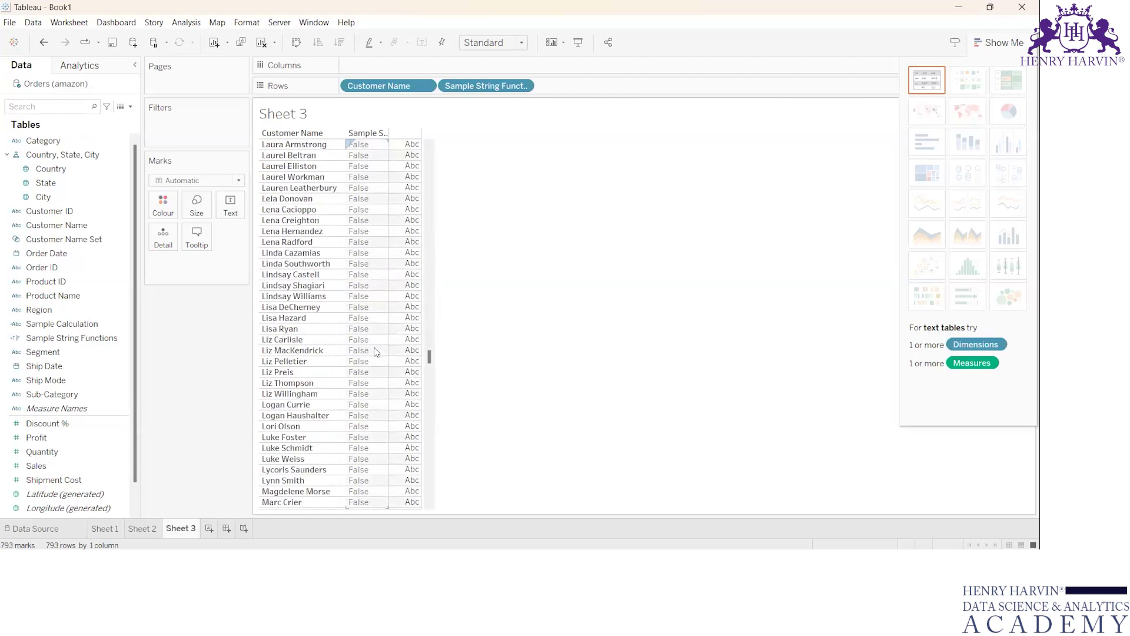
scroll(377, 352, "down", 20)
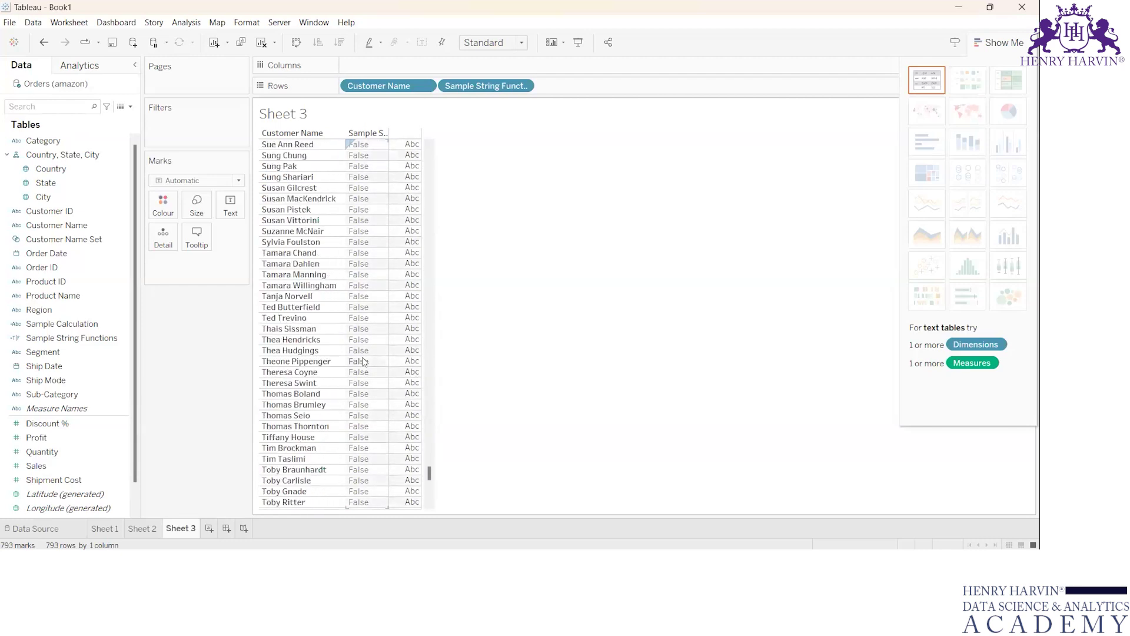
scroll(363, 324, "up", 20)
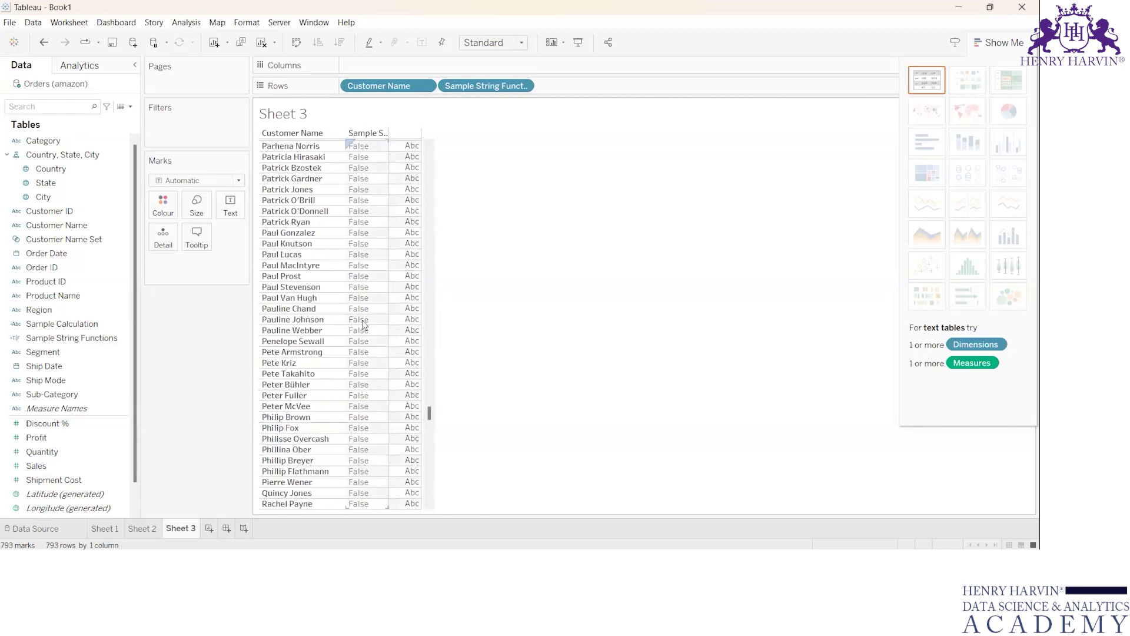
scroll(363, 324, "up", 15)
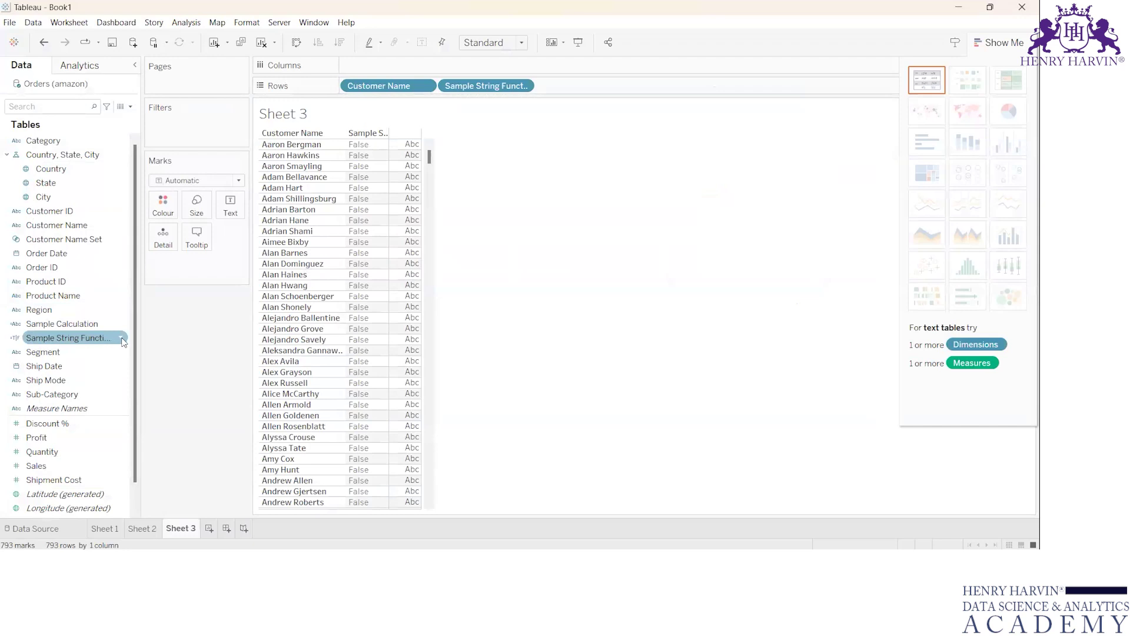
Reopen the Sample String Functions calculation and replace the ENDSWITH function with LEN
left_click(121, 337)
mouse_move(209, 200)
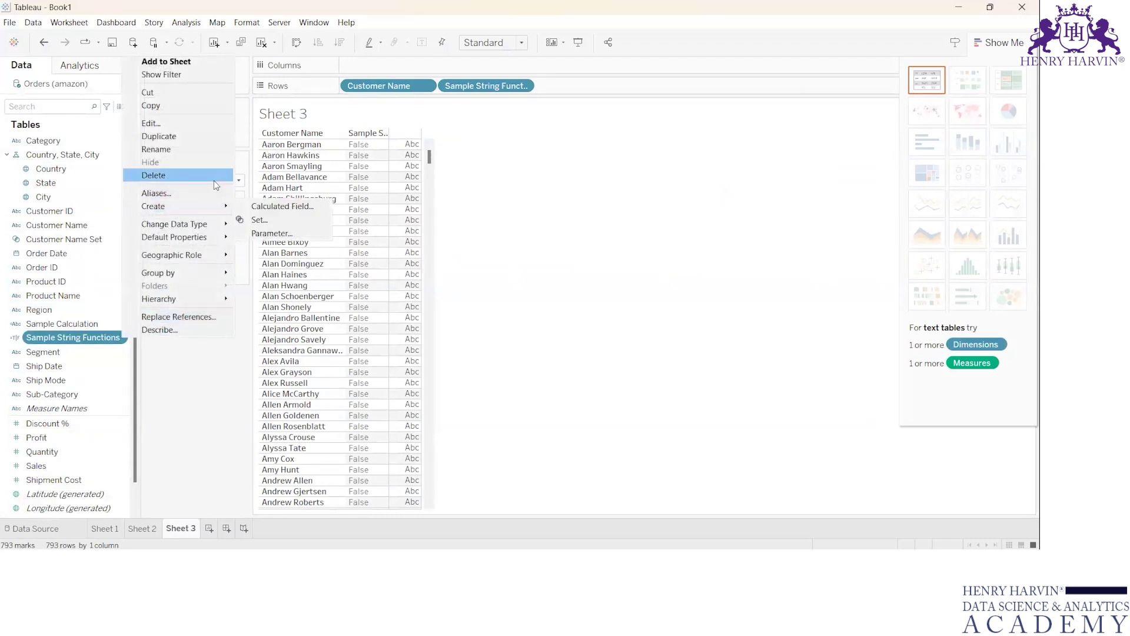
left_click(217, 129)
left_click(396, 218)
key("BackSpace")
key("BackSpace")
key("BackSpace")
key("BackSpace")
key("BackSpace")
key("BackSpace")
key("BackSpace")
key("BackSpace")
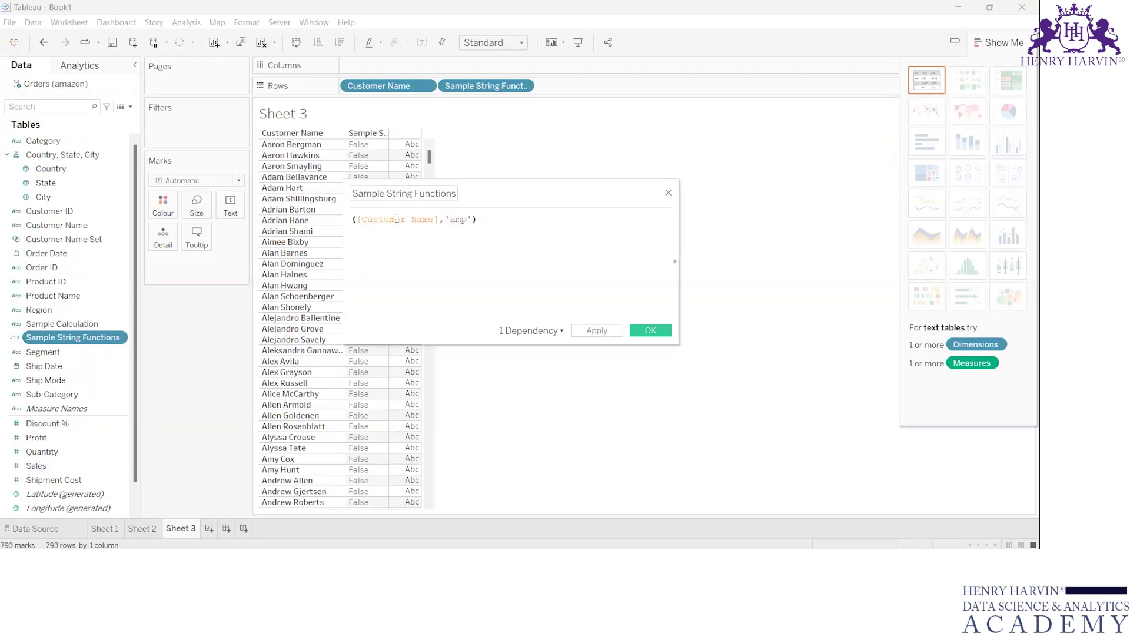
type("LEN")
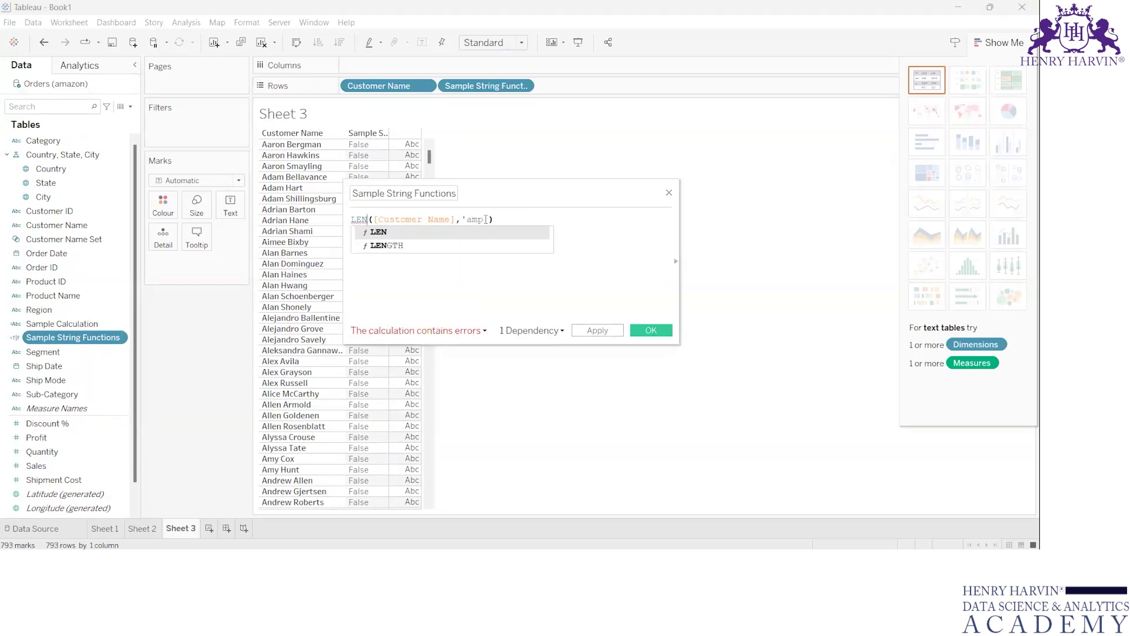
Remove the 'amp' argument so the formula reads LEN([Customer Name]), and save the calculation
left_click(484, 219)
key("BackSpace")
key("BackSpace")
key("BackSpace")
key("BackSpace")
key("BackSpace")
key("BackSpace")
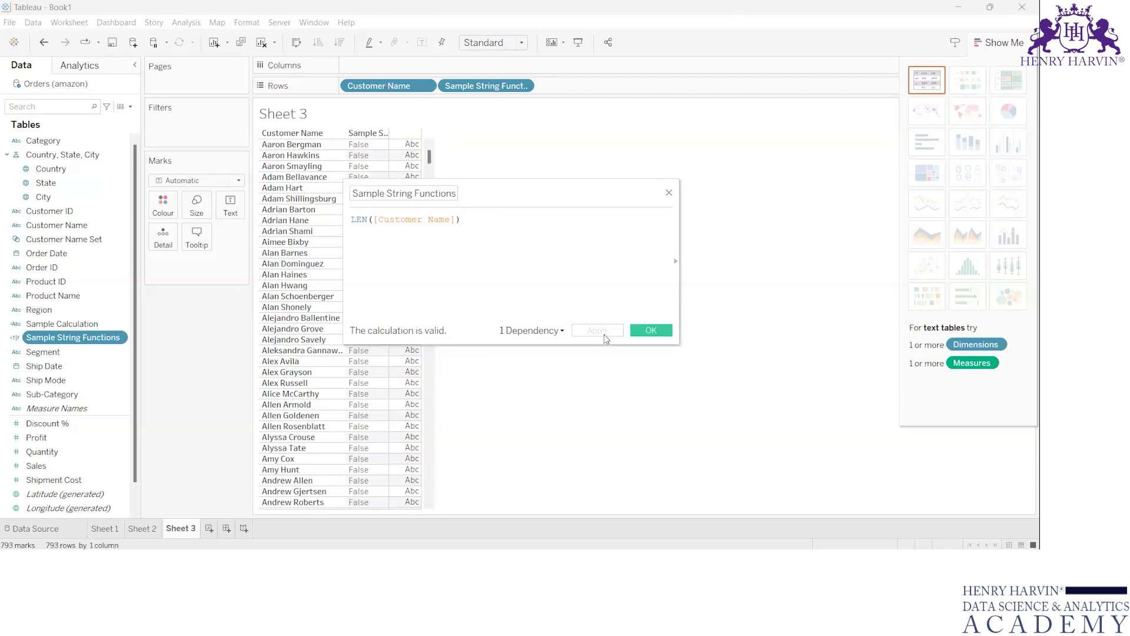
left_click(604, 334)
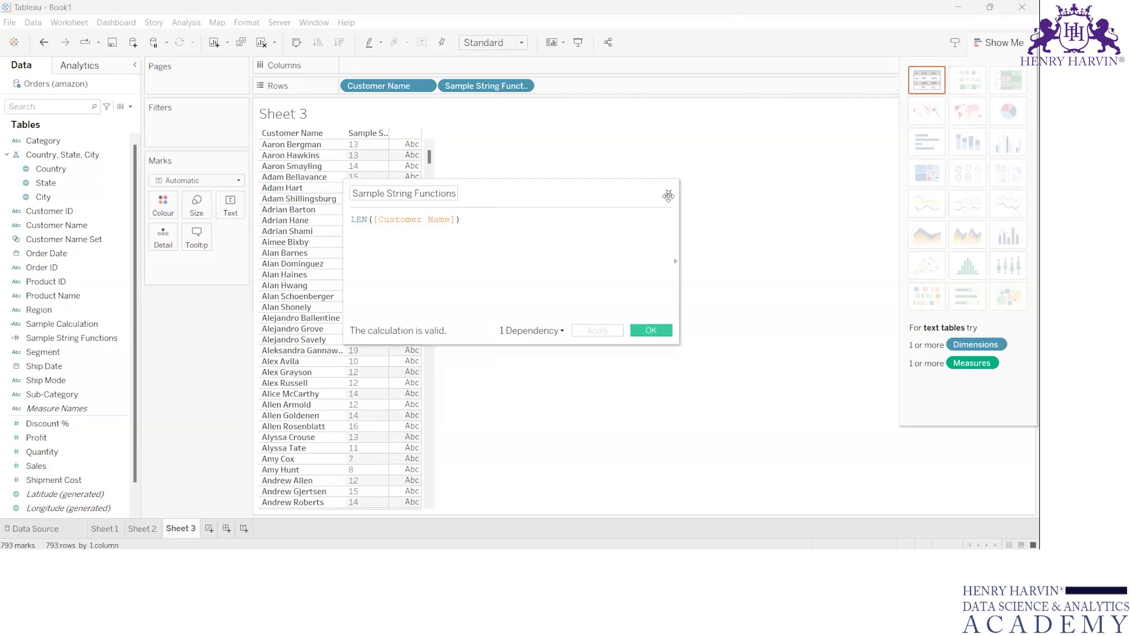
left_click(651, 332)
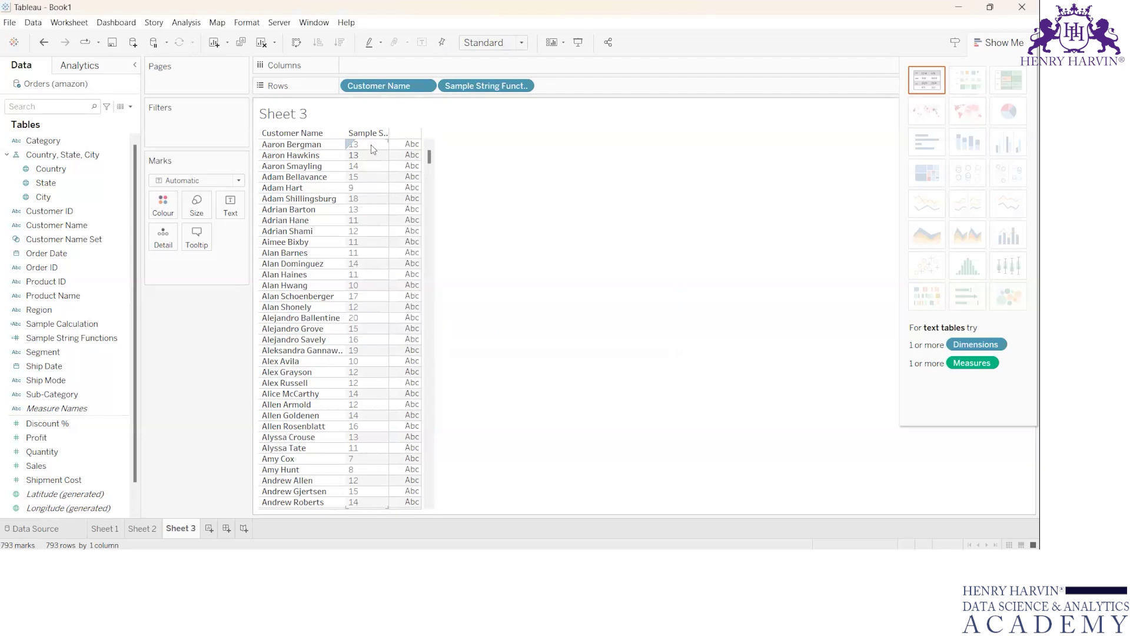
Change the Sample String Functions formula to LOWER([Customer Name]), apply it and close the calculation
scroll(354, 357, "down", 2)
scroll(353, 357, "down", 5)
scroll(353, 294, "up", 8)
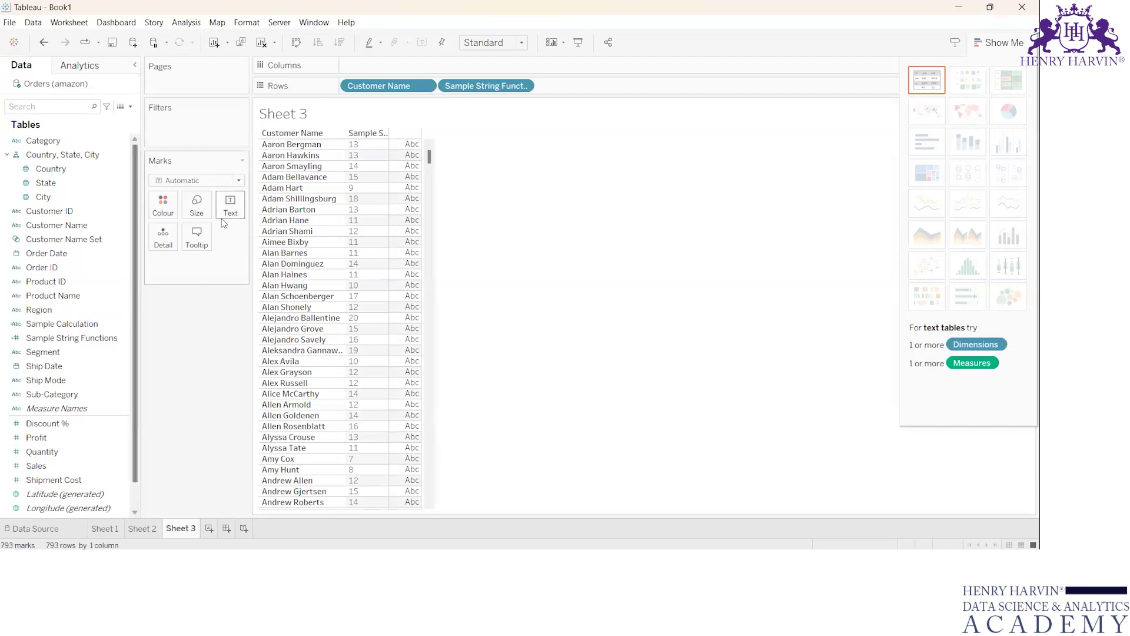
left_click(120, 319)
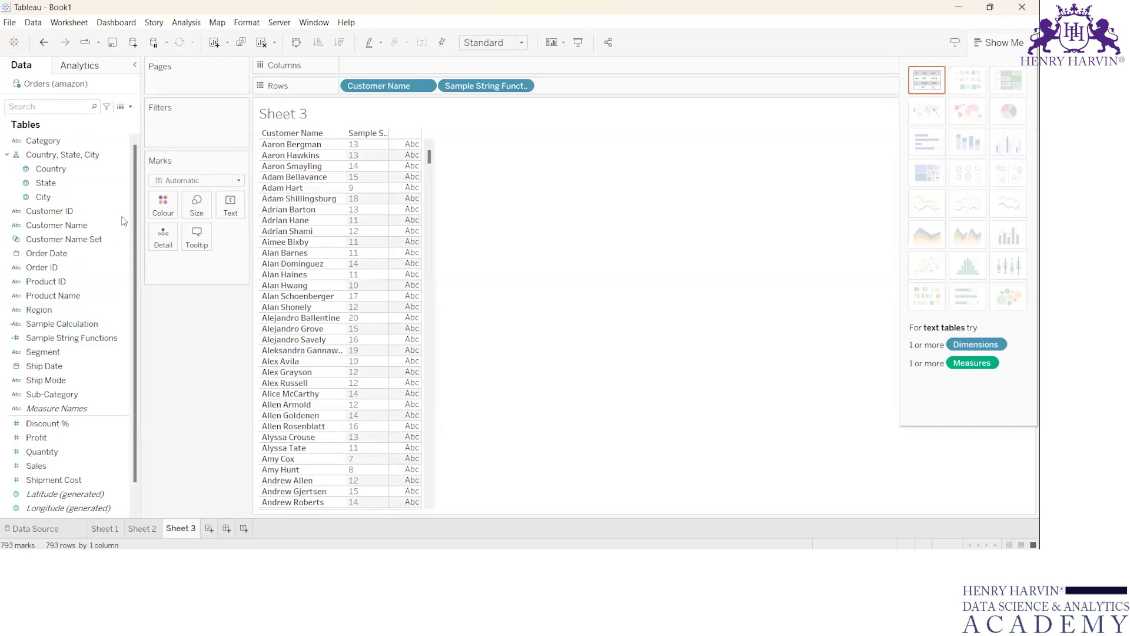
right_click(115, 326)
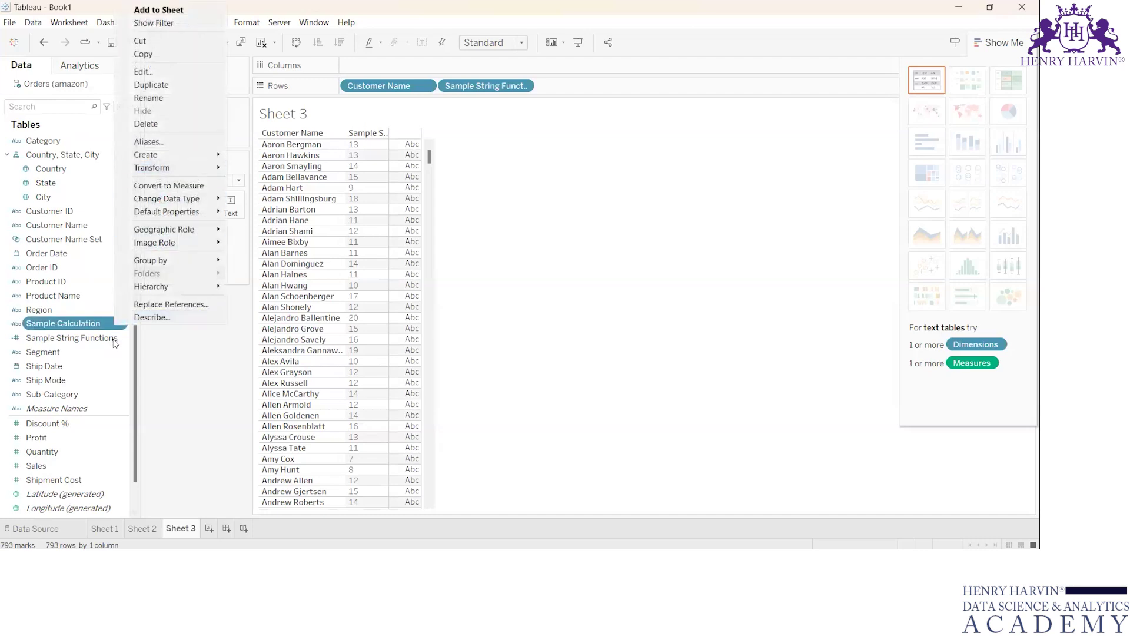
right_click(116, 340)
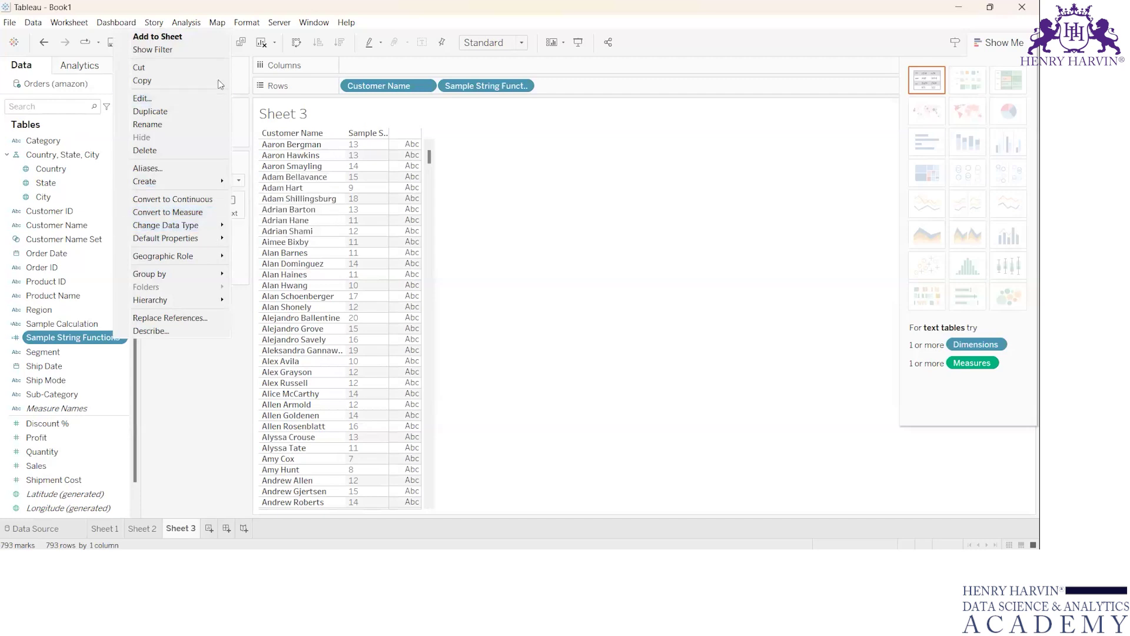
left_click(212, 99)
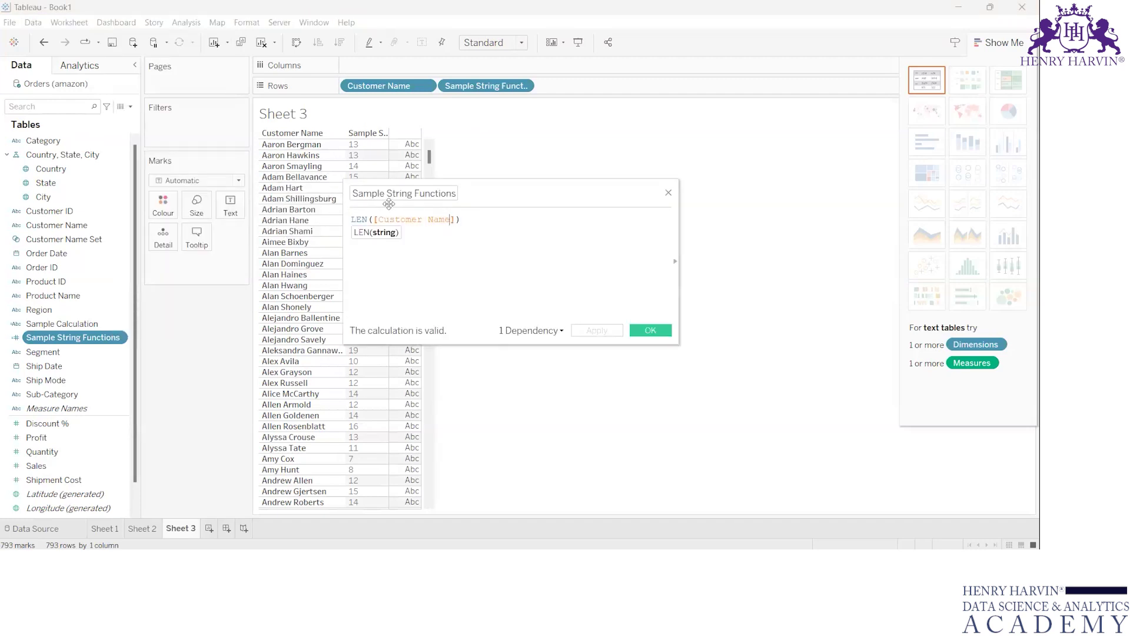
double_click(366, 219)
type("L")
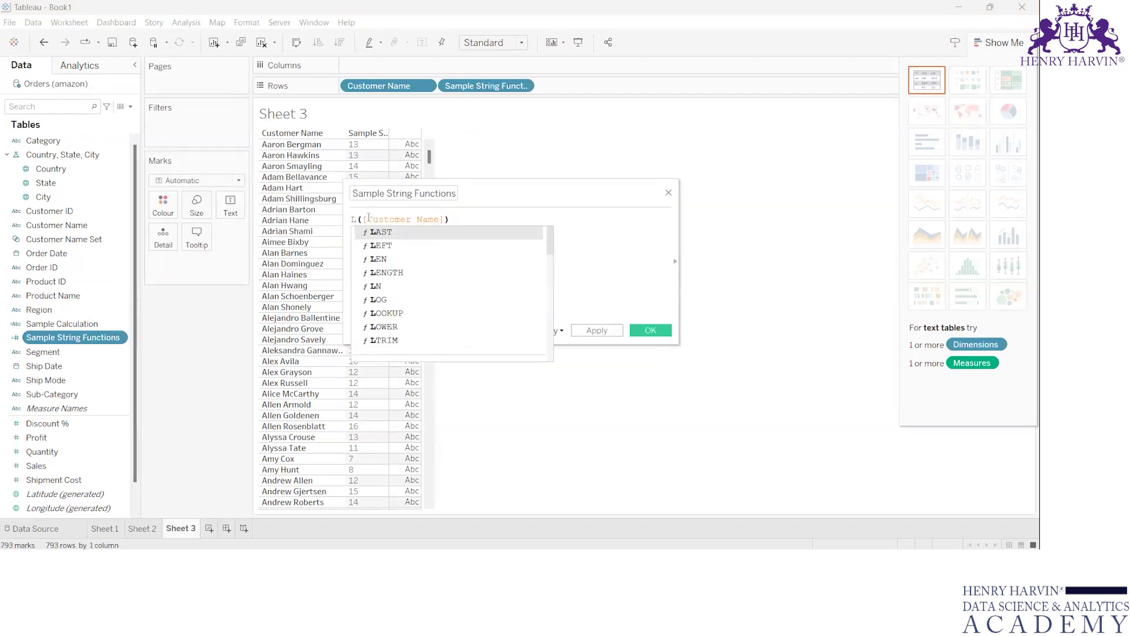
type("OWER")
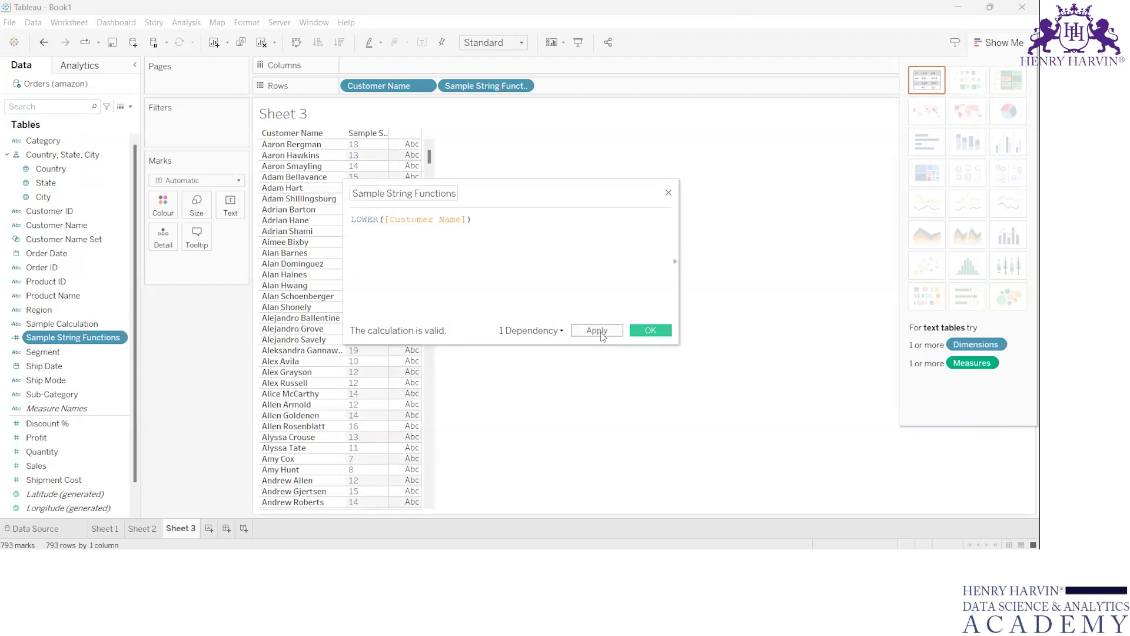
left_click(597, 330)
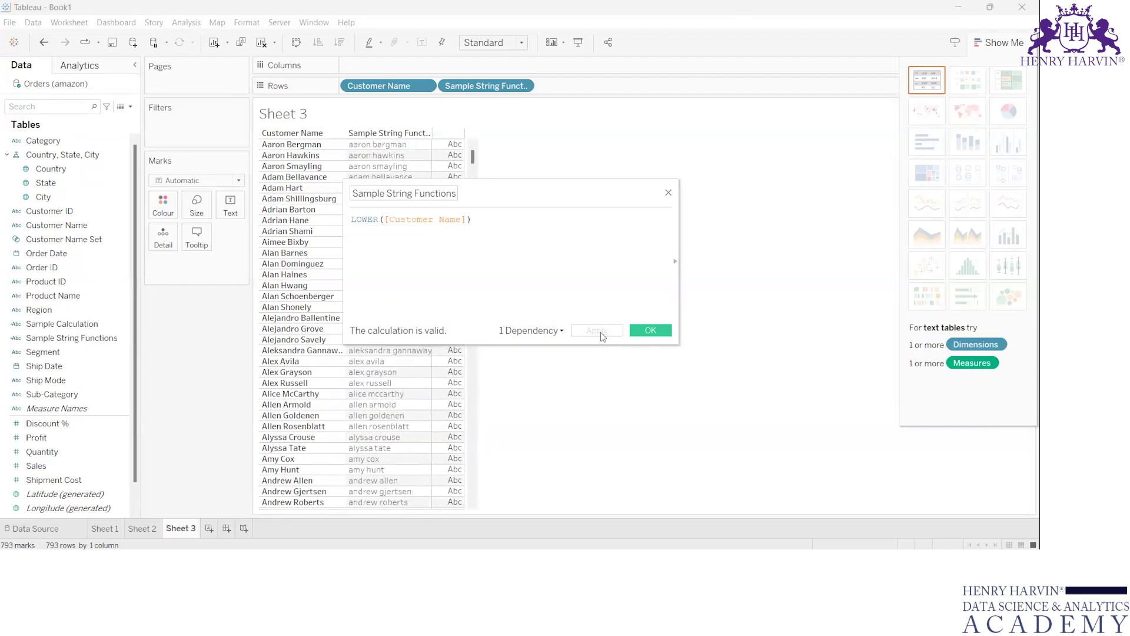
left_click(669, 193)
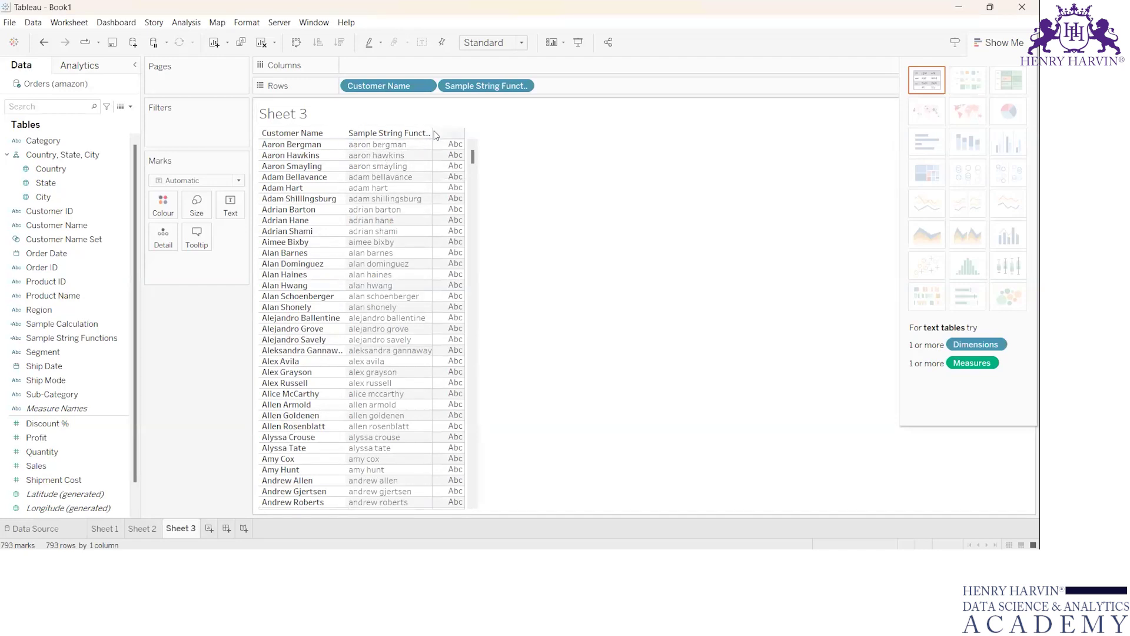
Change the Sample String Functions formula to UPPER([Customer Name]) and save it
mouse_move(443, 149)
left_click(120, 337)
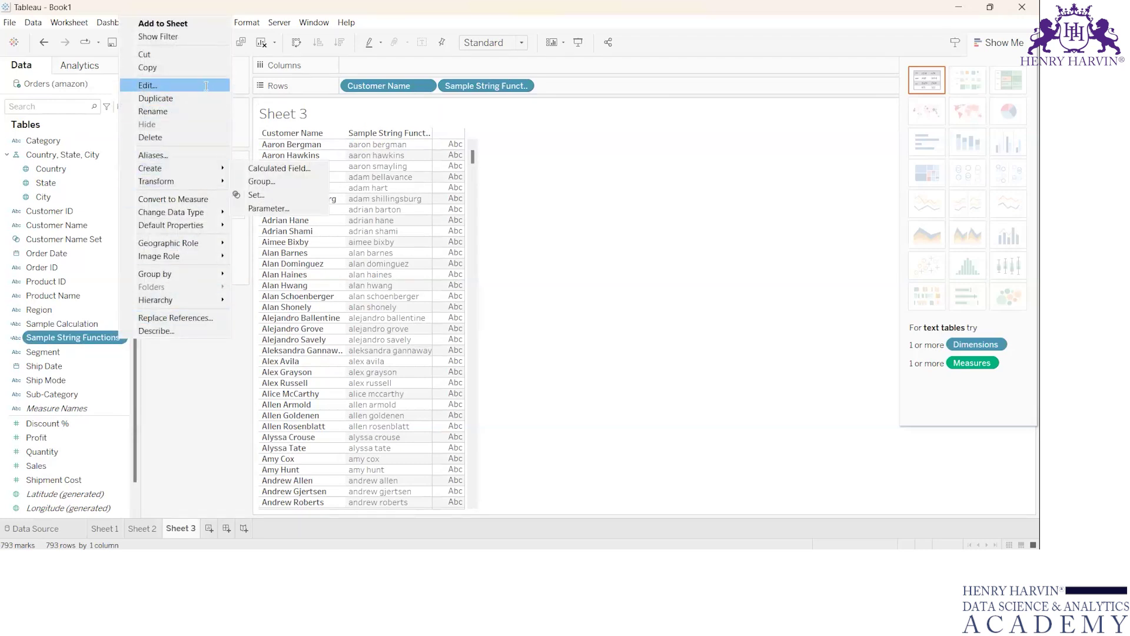
left_click(206, 86)
left_click(382, 220)
key("BackSpace")
key("BackSpace")
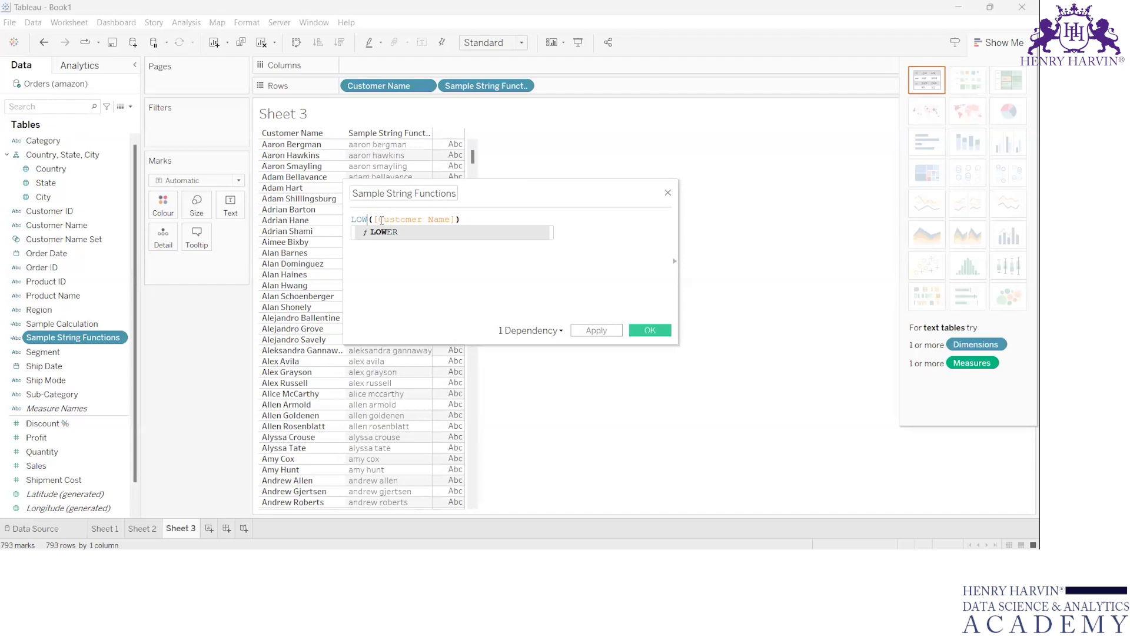
key("BackSpace")
key("BackSpace")
key("BackSpace")
type("U")
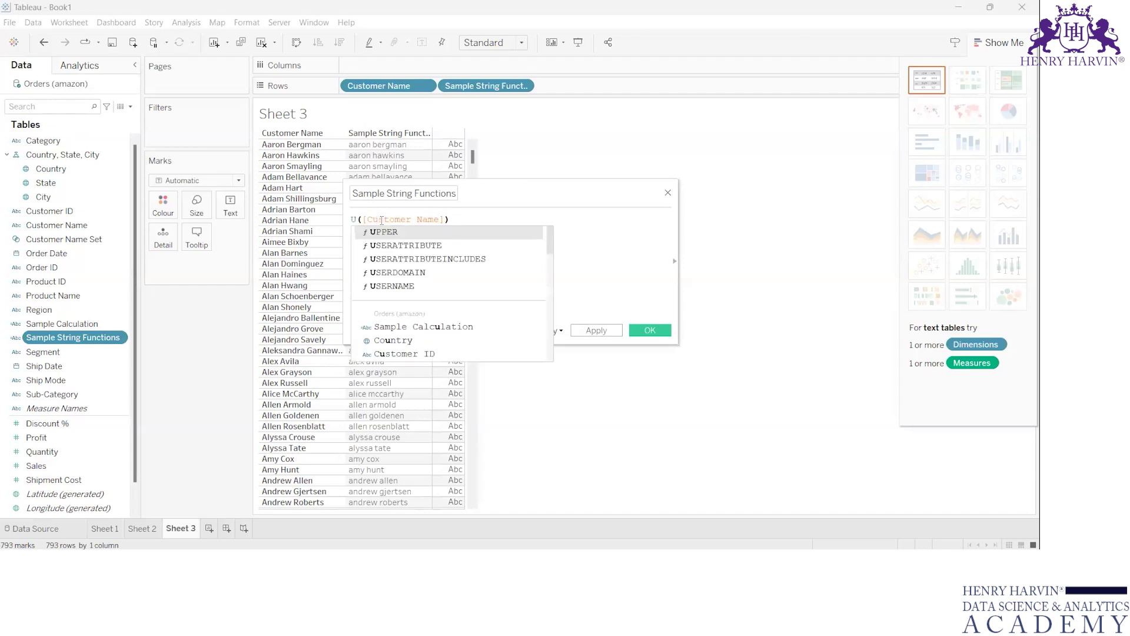
key("Return")
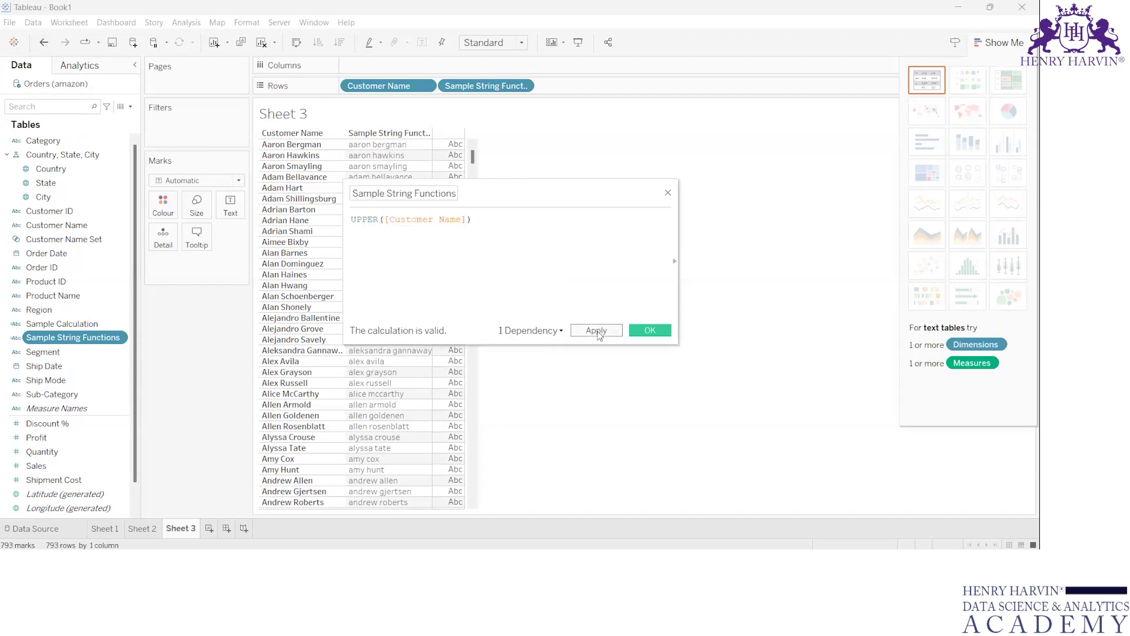
left_click(597, 330)
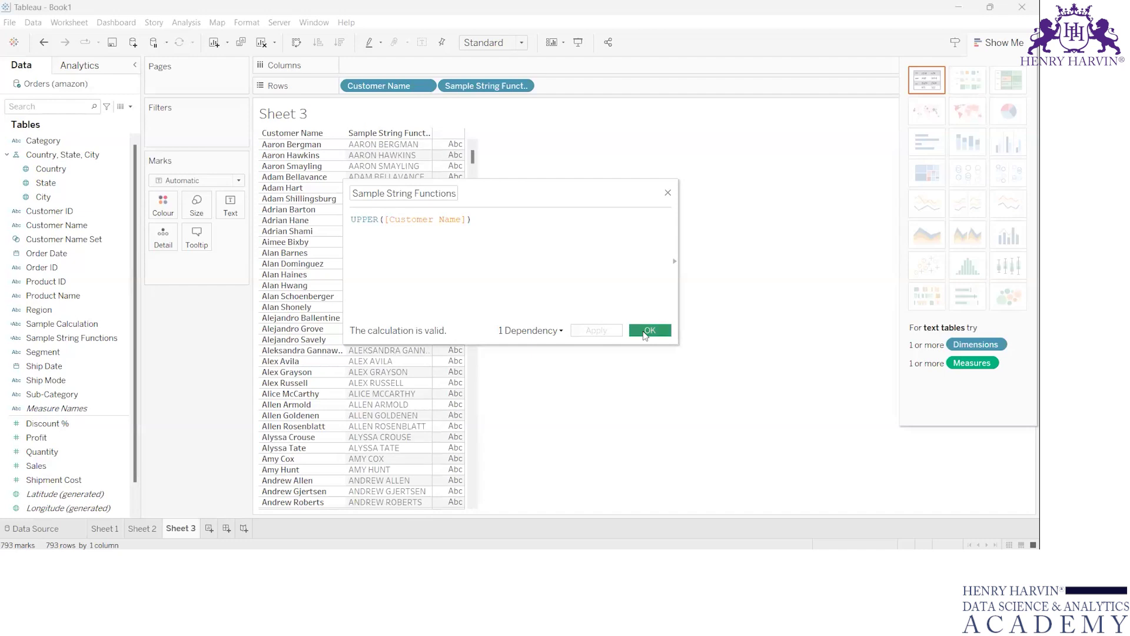
left_click(646, 330)
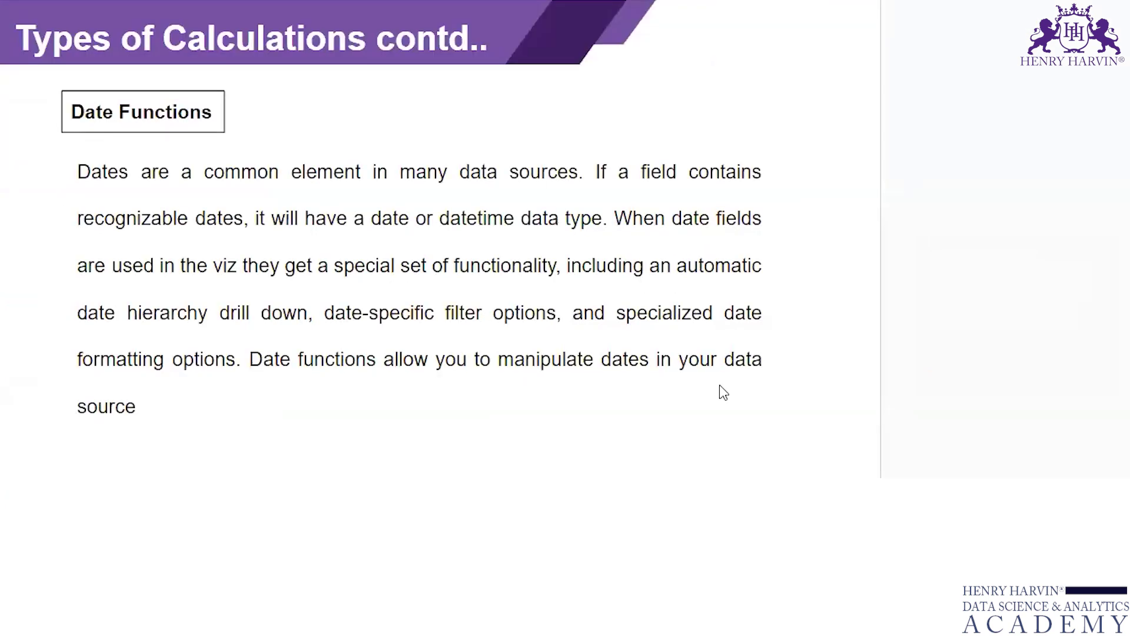
key("Right")
key("Right")
key("Right")
key("Left")
key("Left")
key("Left")
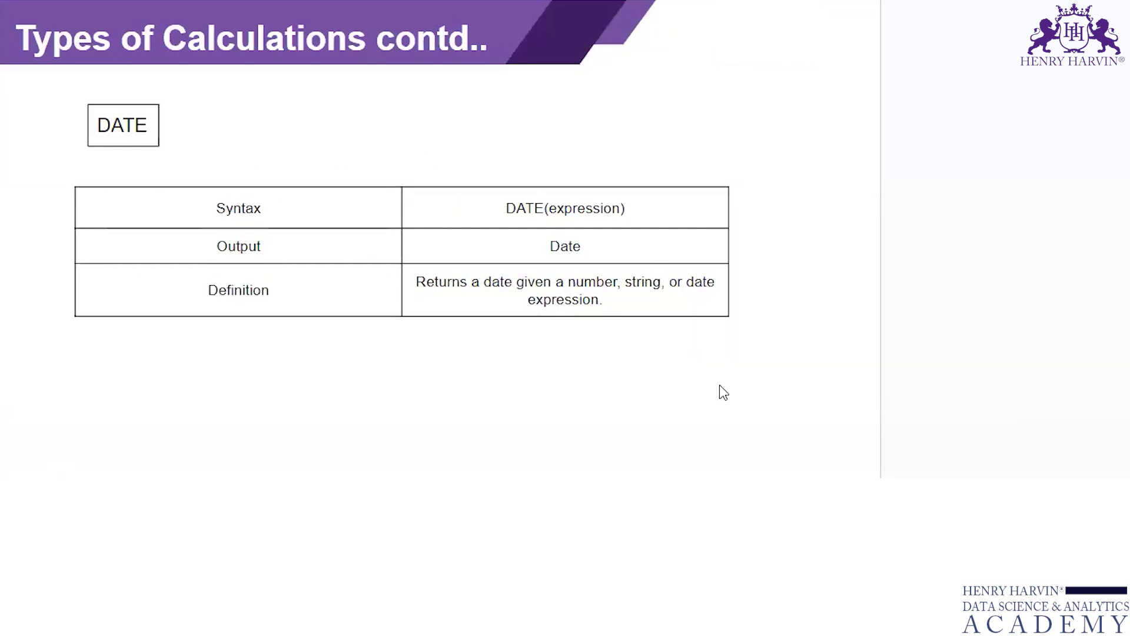
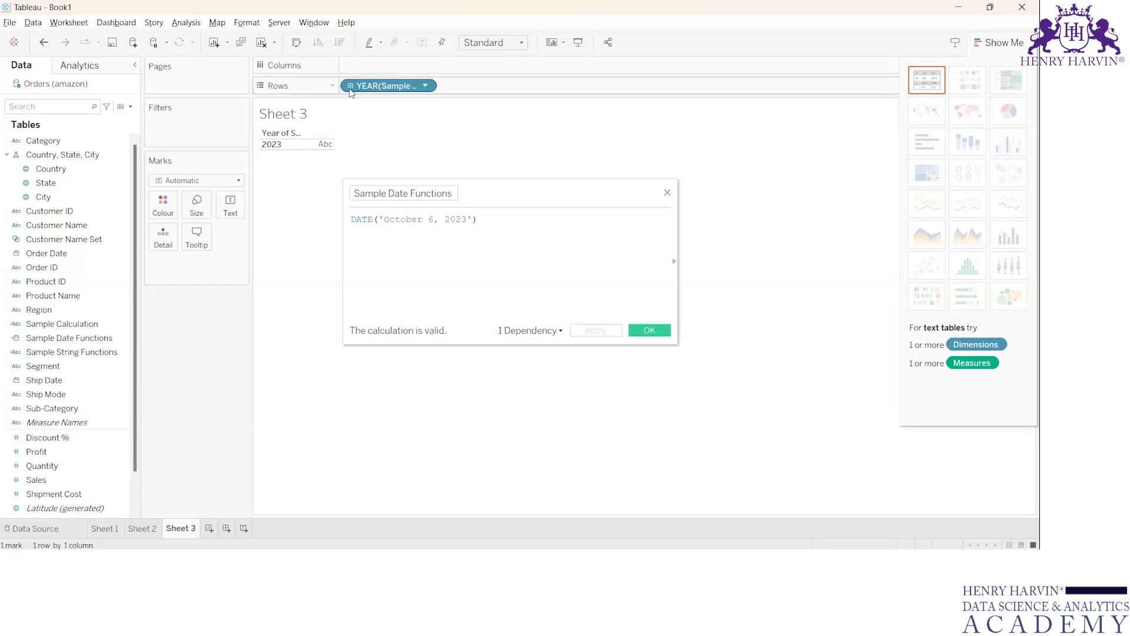
Expand the Sample Date Functions field on Rows from year down to quarter, month and day
left_click(350, 86)
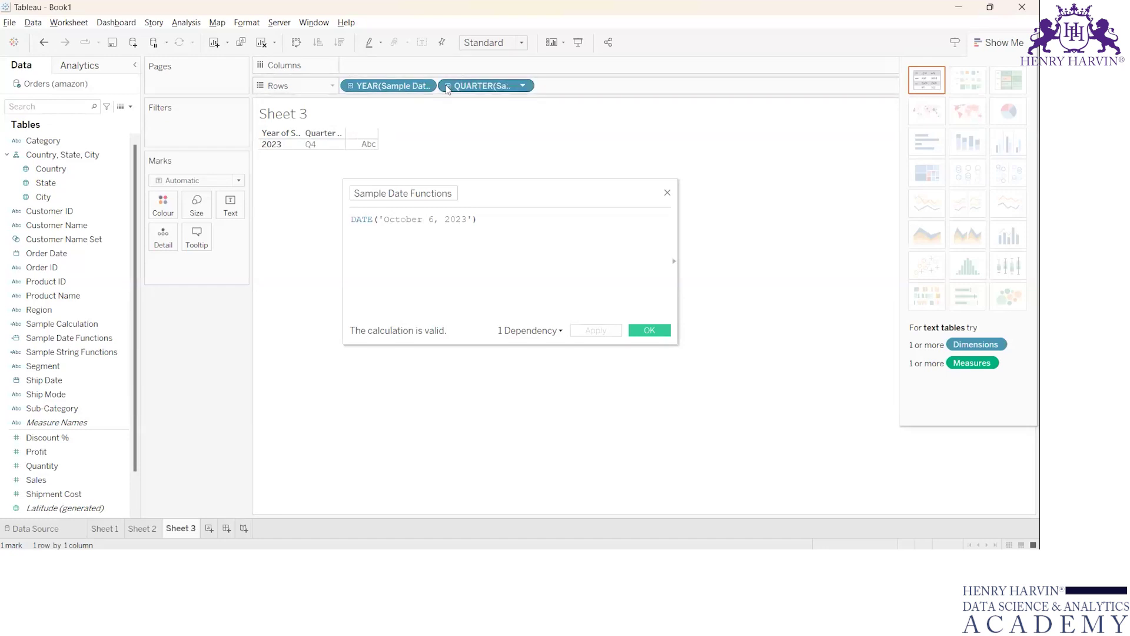
left_click(447, 86)
left_click(545, 86)
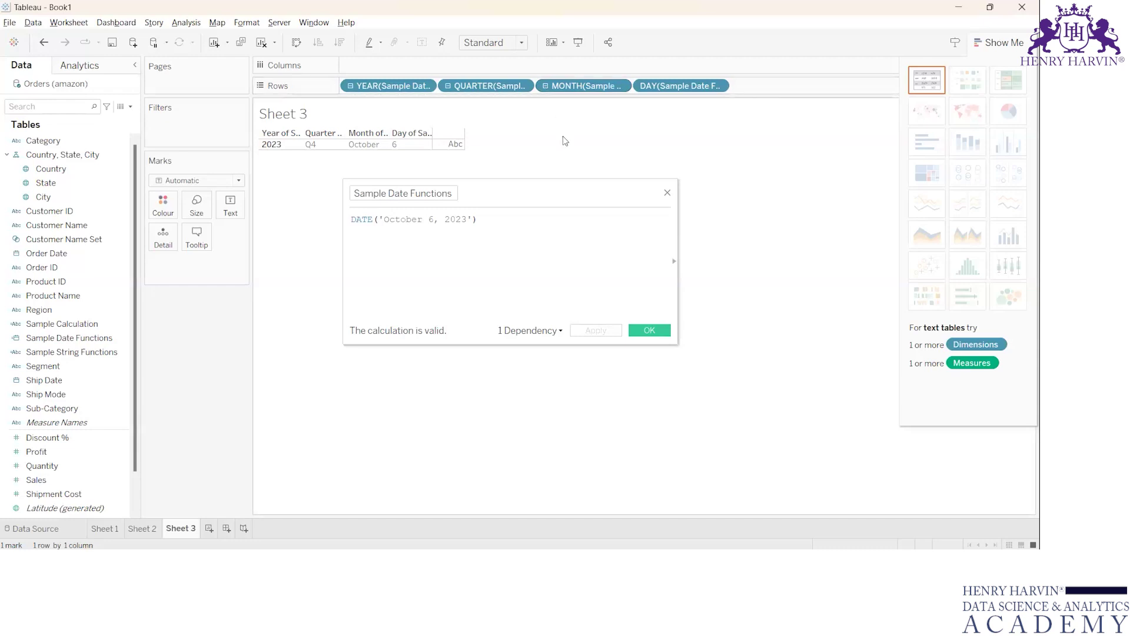
Search the calculation editor's function reference for DATE and read the DATEADD syntax and example
left_click(507, 192)
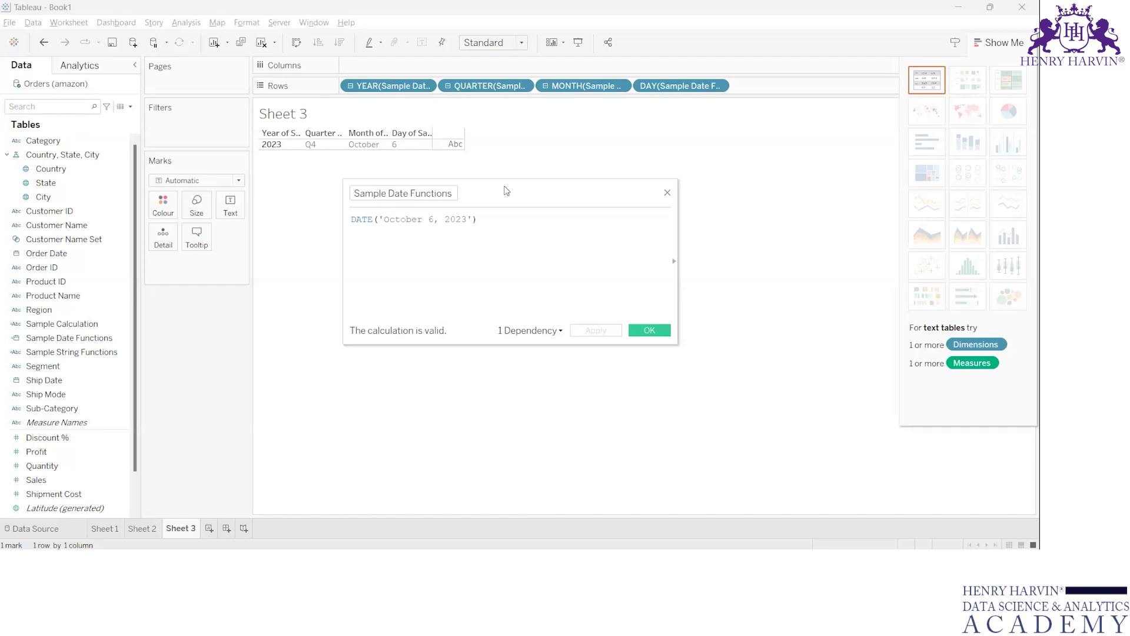
left_click(375, 219)
left_click(674, 261)
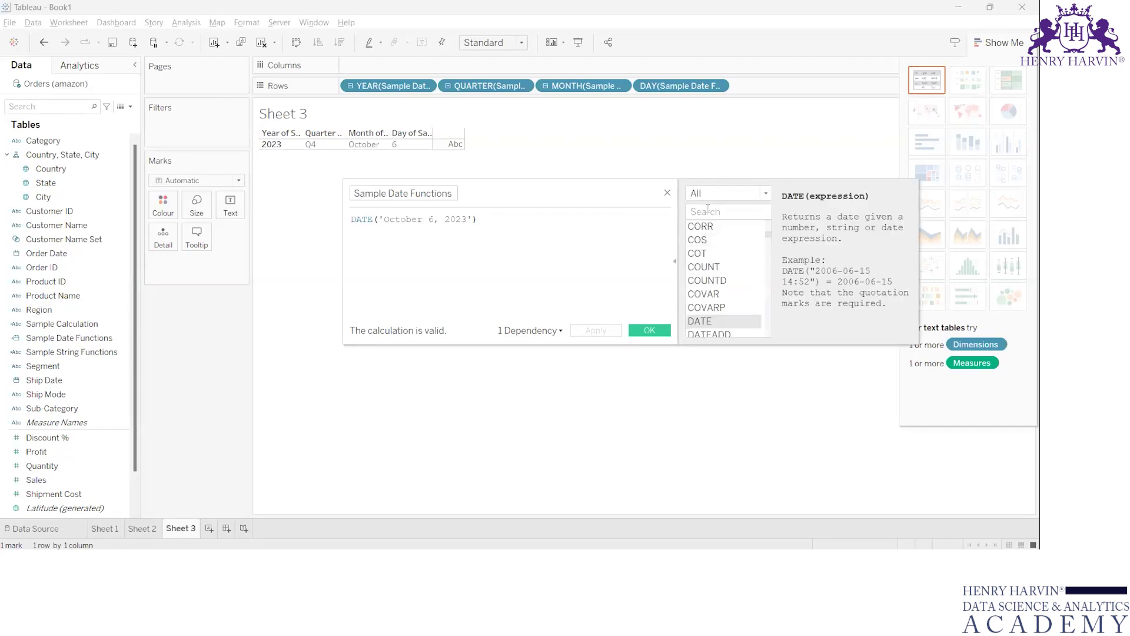
left_click(709, 208)
type("DATE")
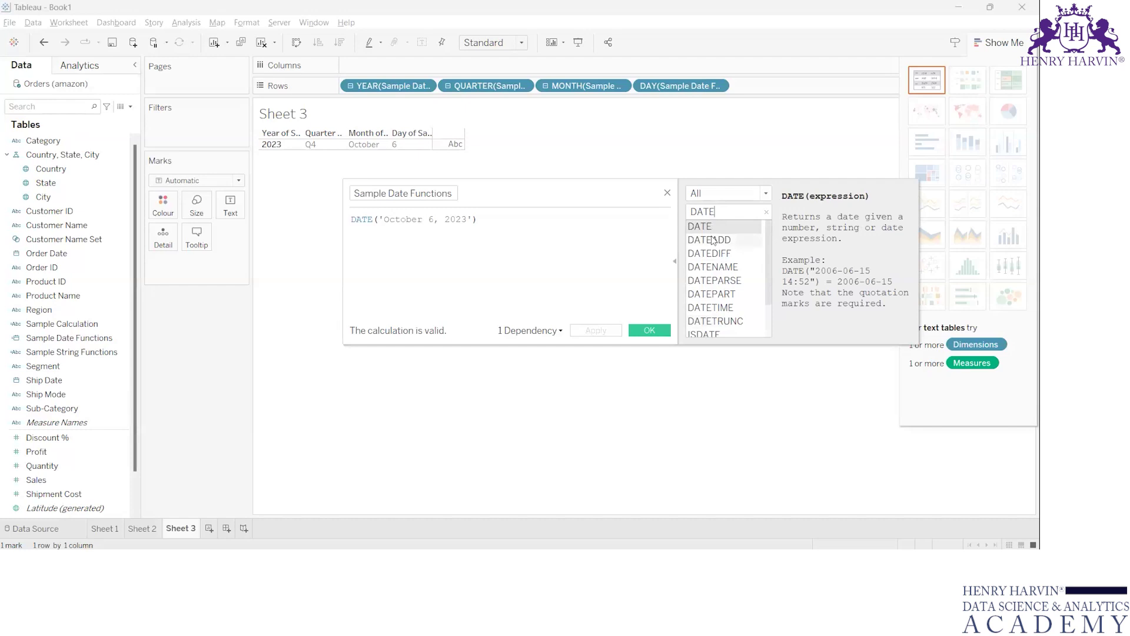
left_click(712, 240)
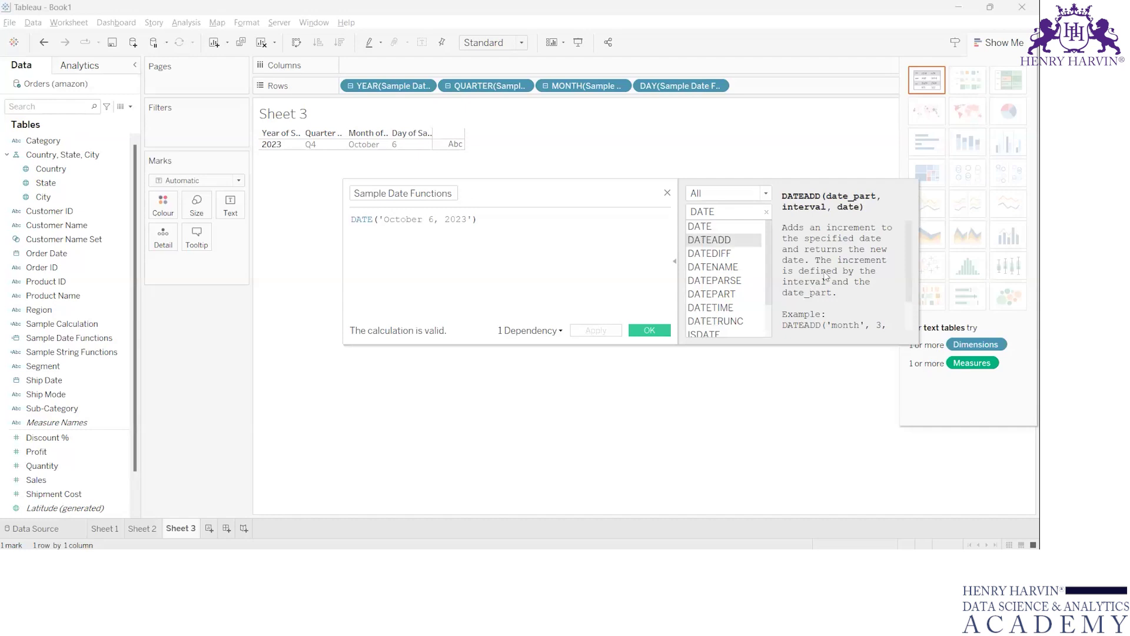
scroll(826, 276, "down", 1)
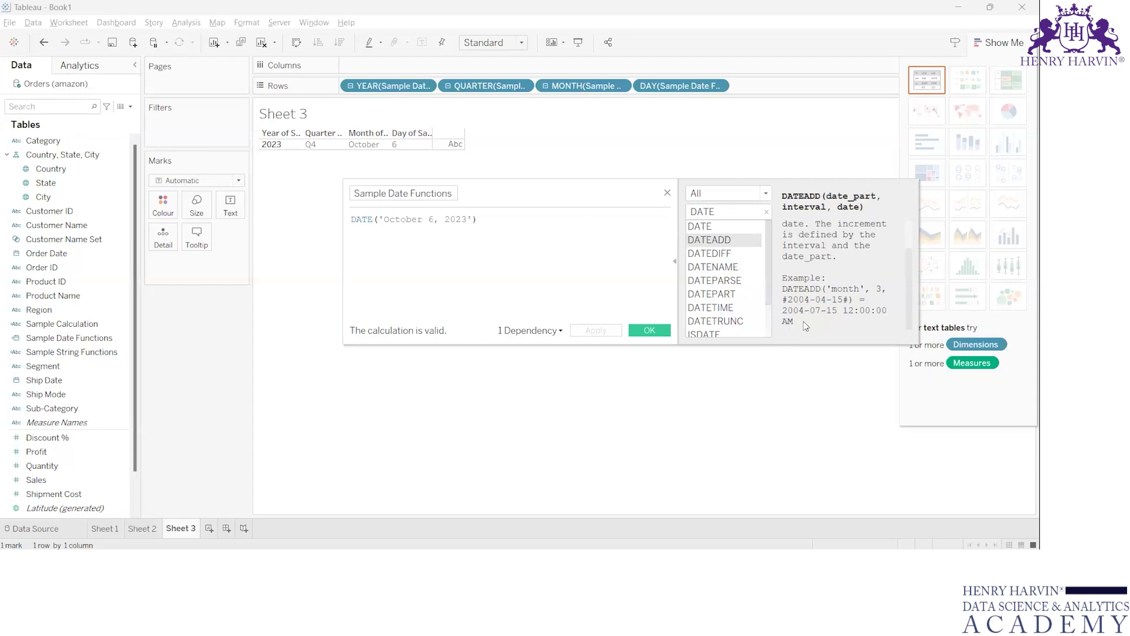
scroll(848, 270, "up", 2)
scroll(856, 265, "down", 2)
Change DATE to DATEADD in the Sample Date Functions formula and select its 'October 6, 2023' argument for replacement
type("A")
key("Return")
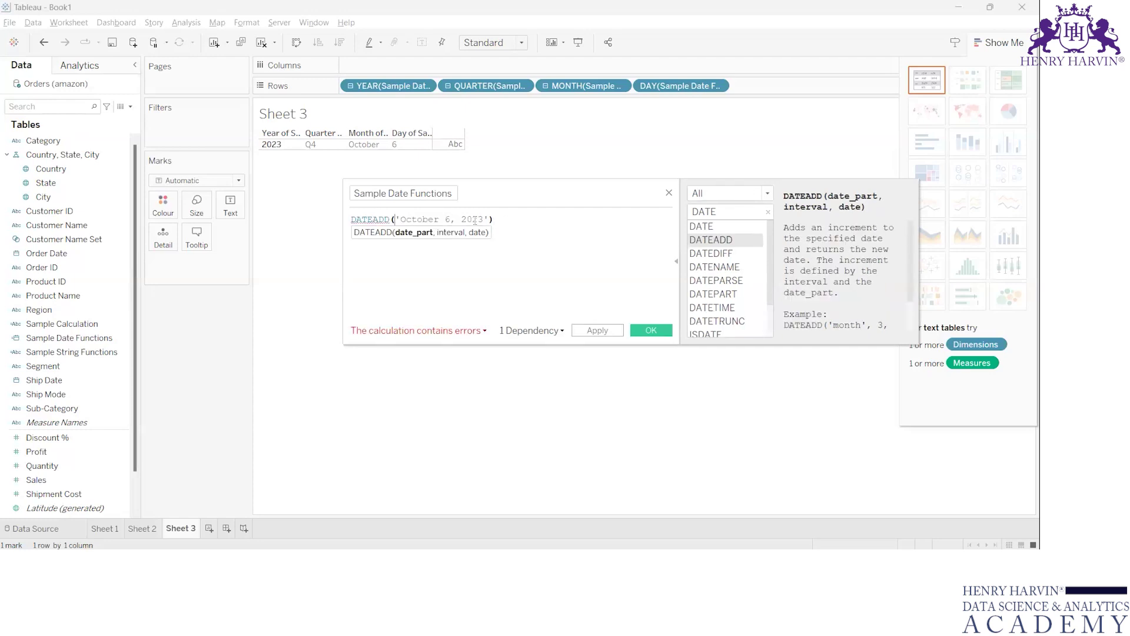
left_click_drag(491, 218, 397, 217)
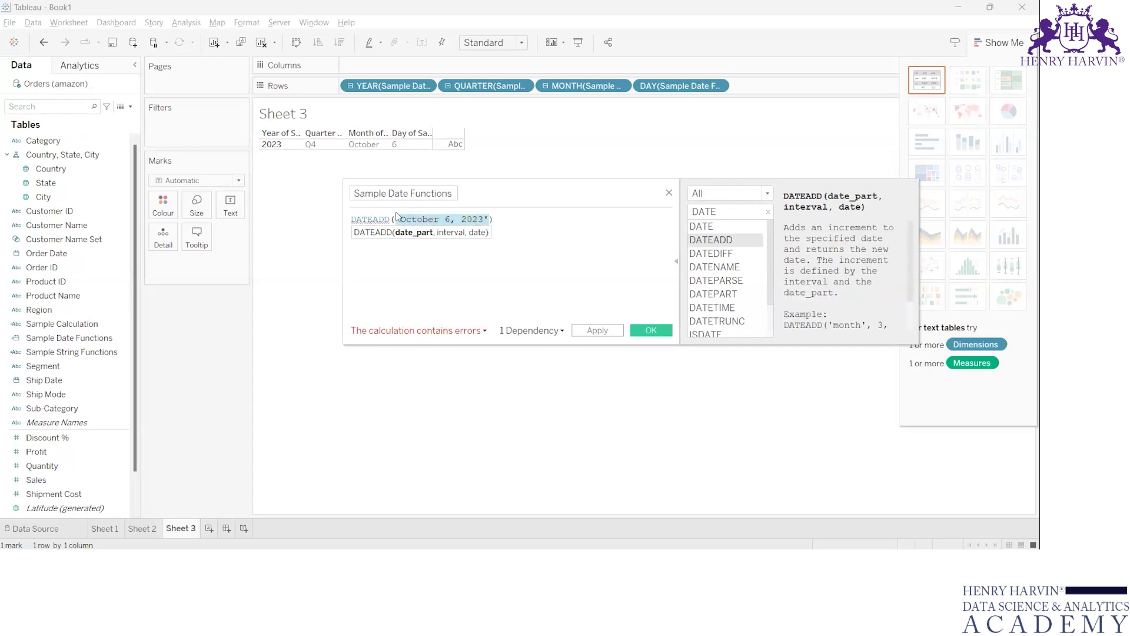
type("MON")
key("BackSpace")
key("BackSpace")
key("BackSpace")
type("MONTH()")
key("BackSpace")
key("BackSpace")
key("BackSpace")
key("BackSpace")
key("BackSpace")
key("BackSpace")
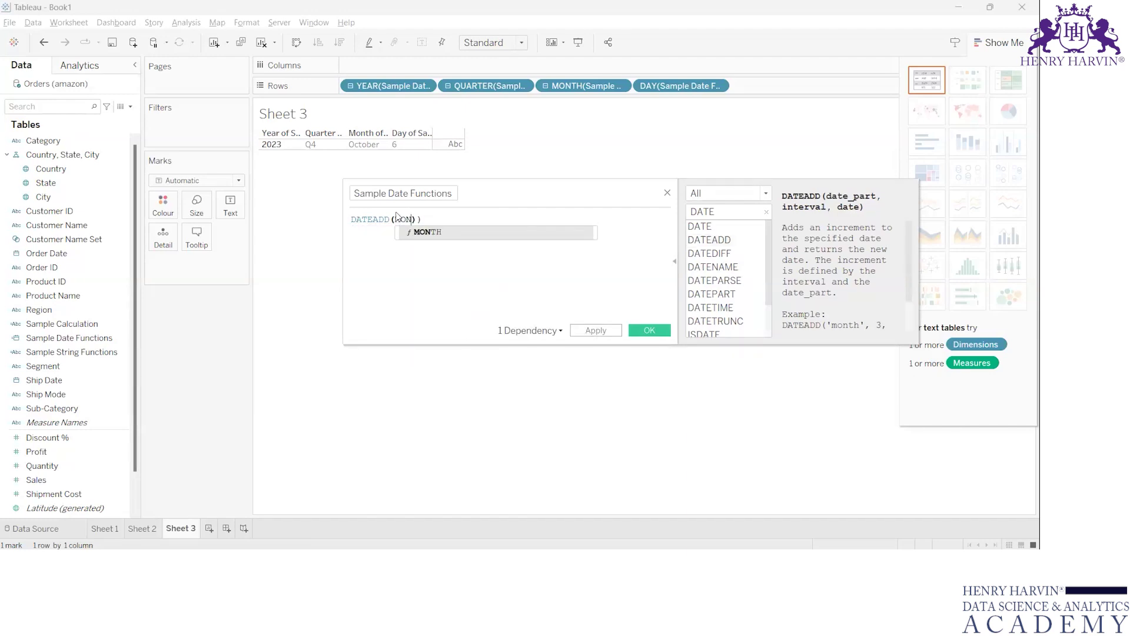
Complete the Sample Date Functions formula as DATEADD('month',3,#2004-04-15#) and apply it
type("'month',3,")
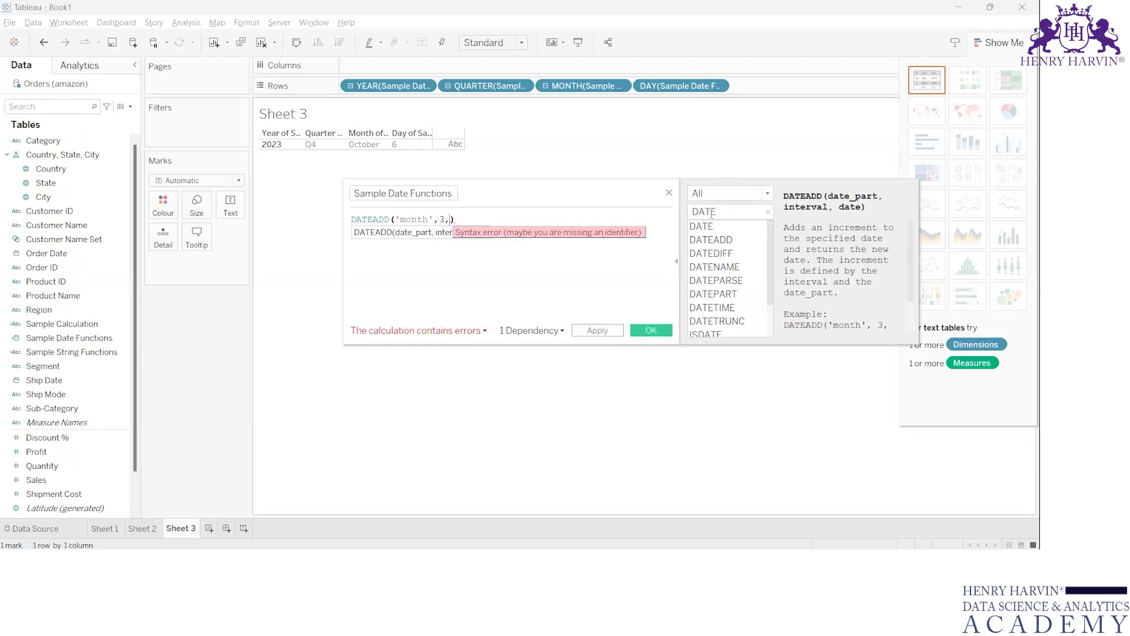
scroll(811, 278, "down", 1)
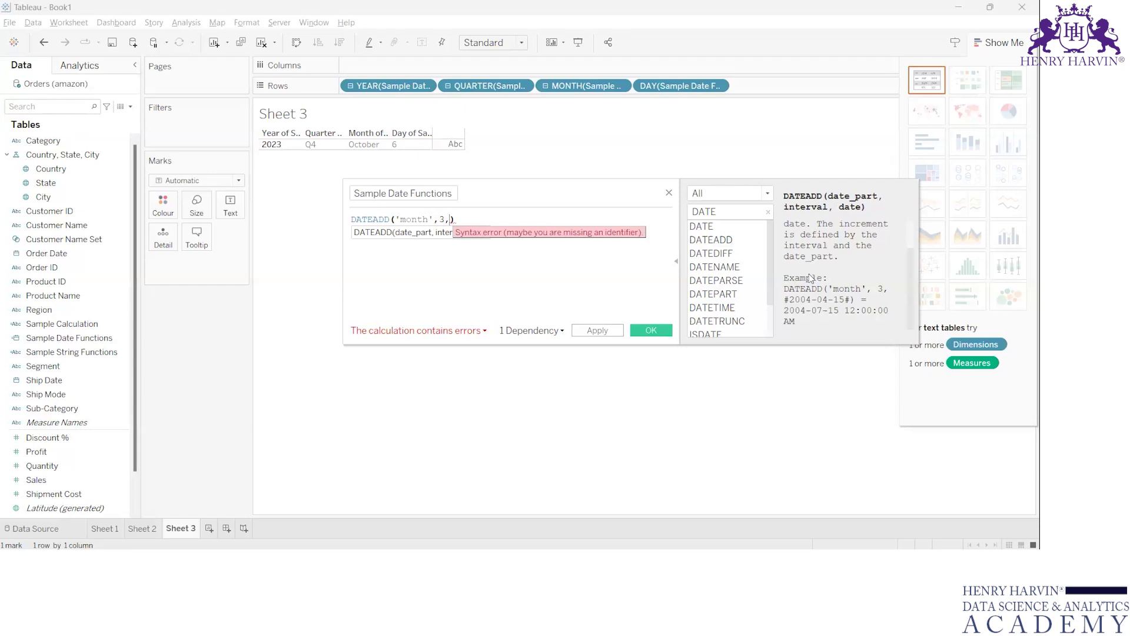
type("##")
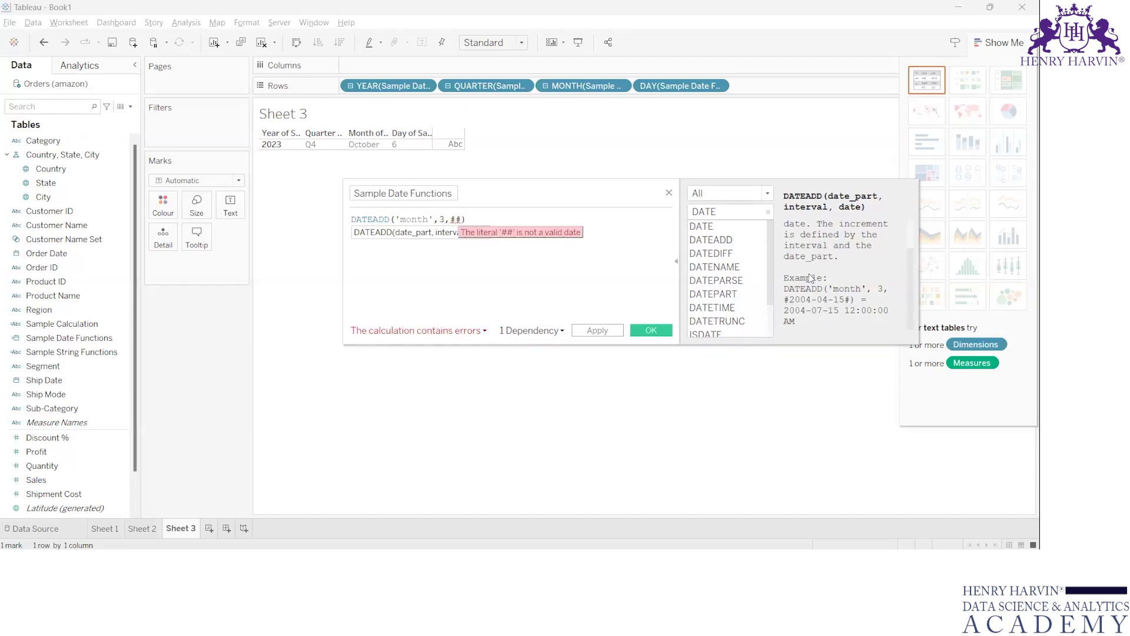
type("2004-")
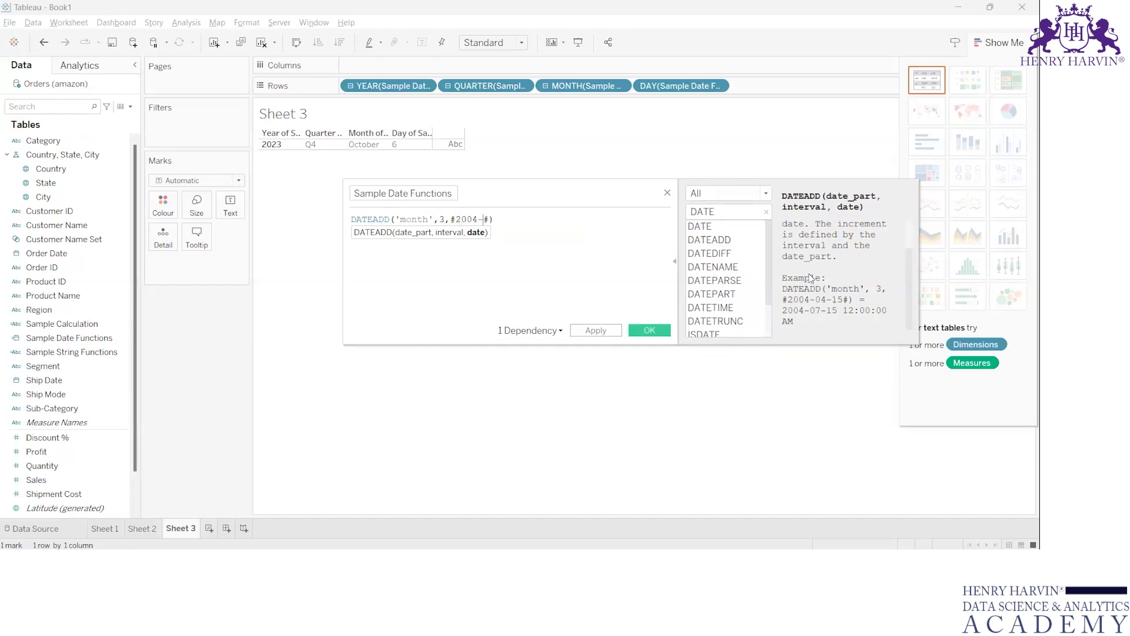
type("04-15")
left_click(597, 332)
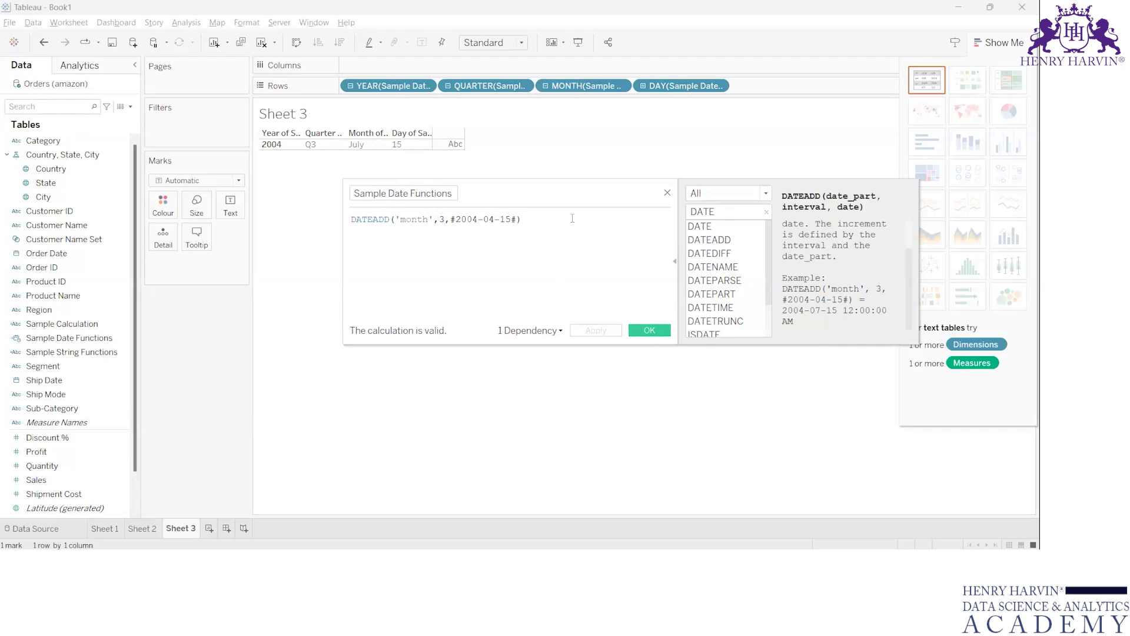
Replace the whole Sample Date Functions formula with a DATEDIFF function that uses 'month' as the date part
left_click_drag(523, 219, 348, 215)
type("DATE")
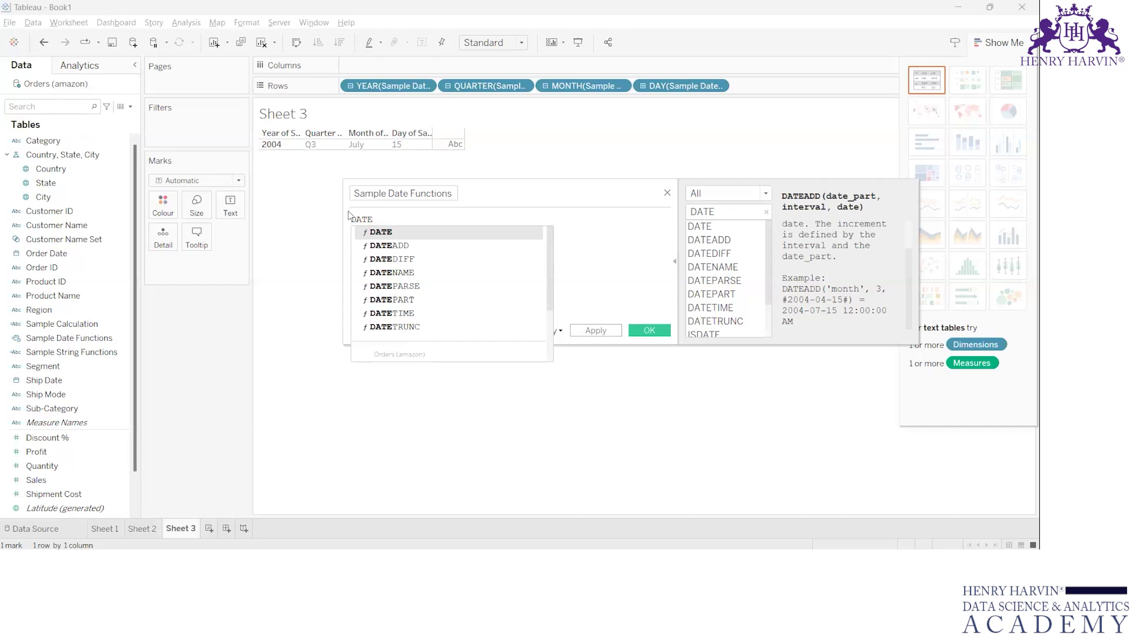
key("Down")
key("Down")
key("Return")
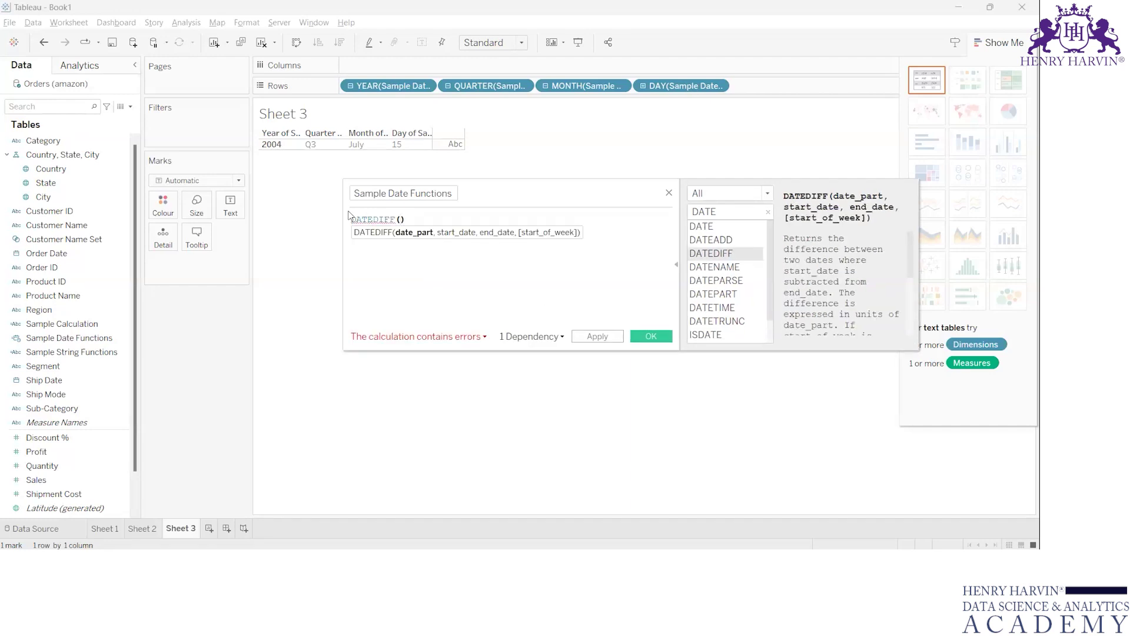
type("''")
type("m")
scroll(851, 310, "down", 3)
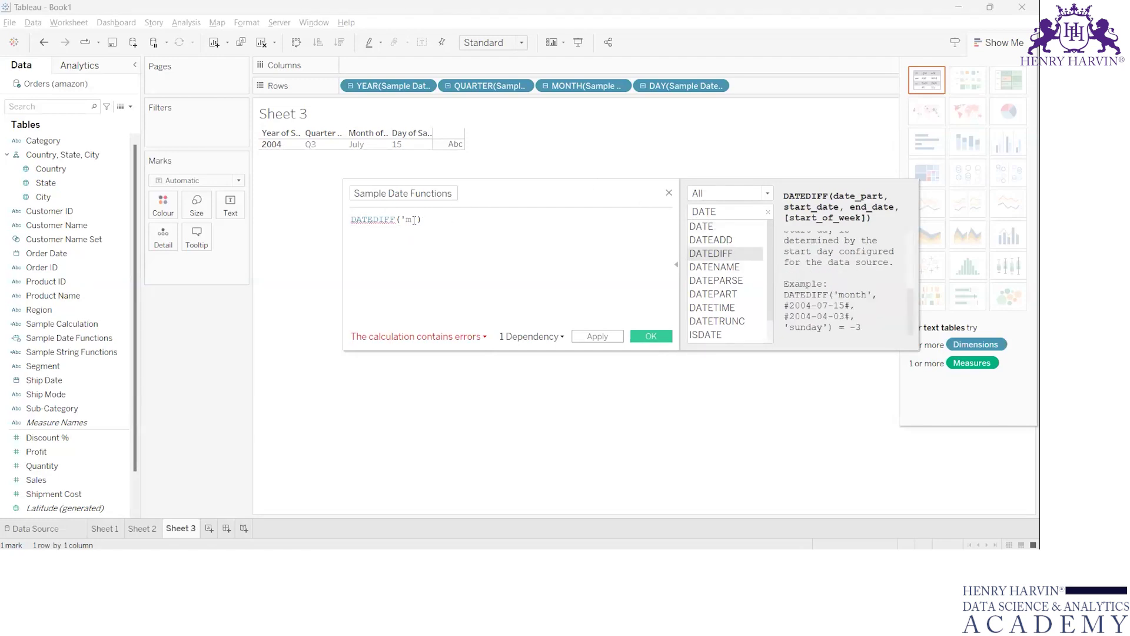
type("ont")
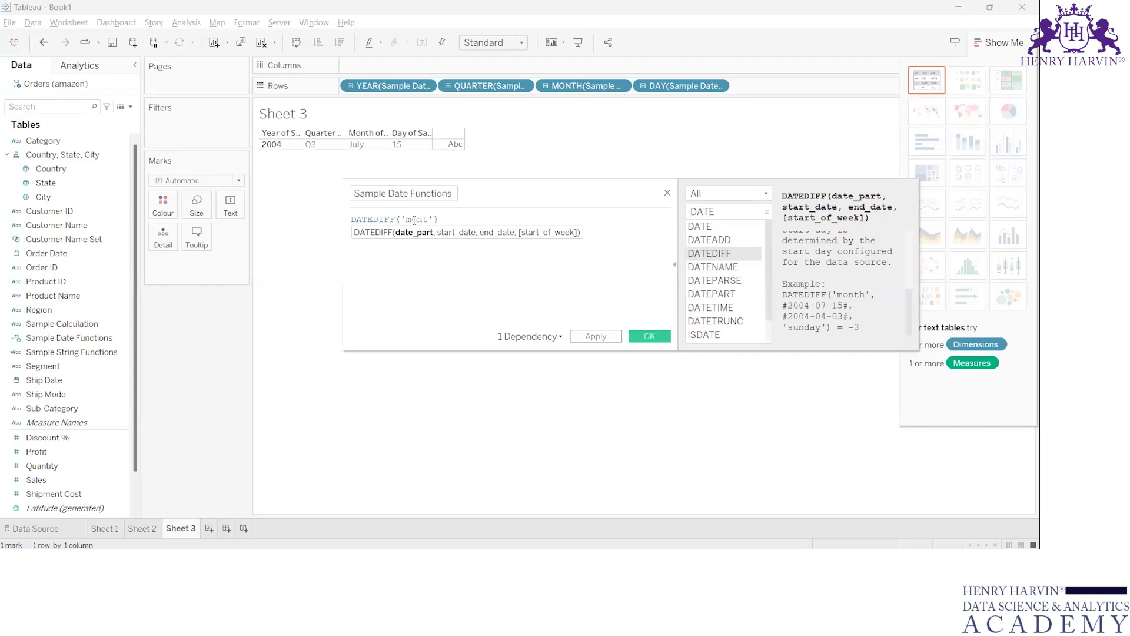
type("h'")
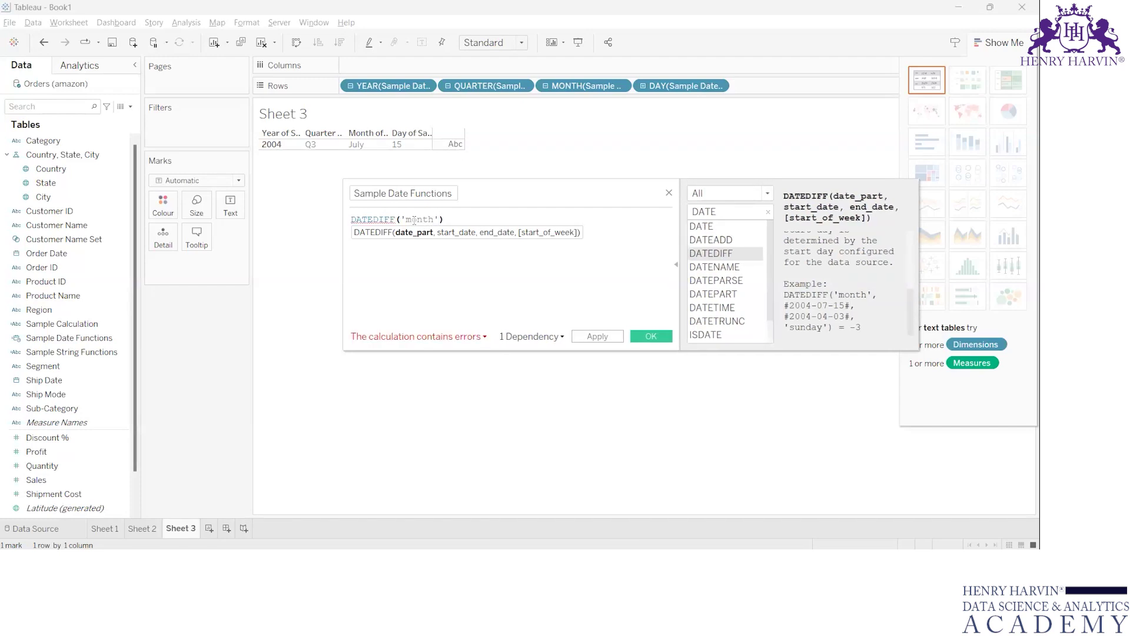
Add #2004-07-15# as the start date and #2004-04-04# as the end date of DATEDIFF, and apply the formula
type(",#")
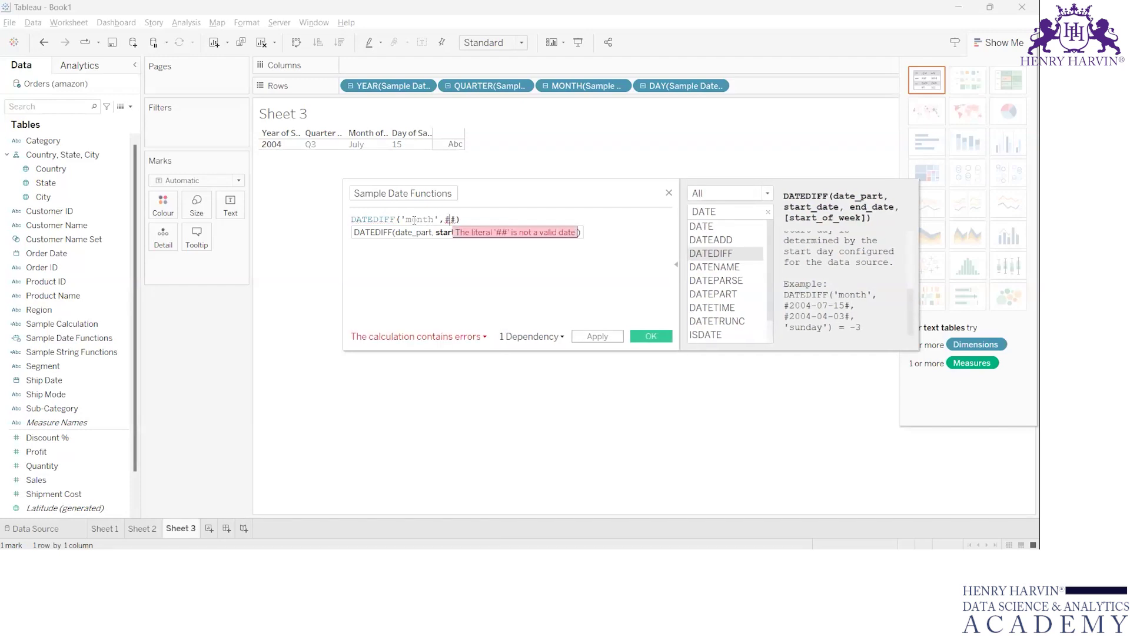
type("2004-07-15")
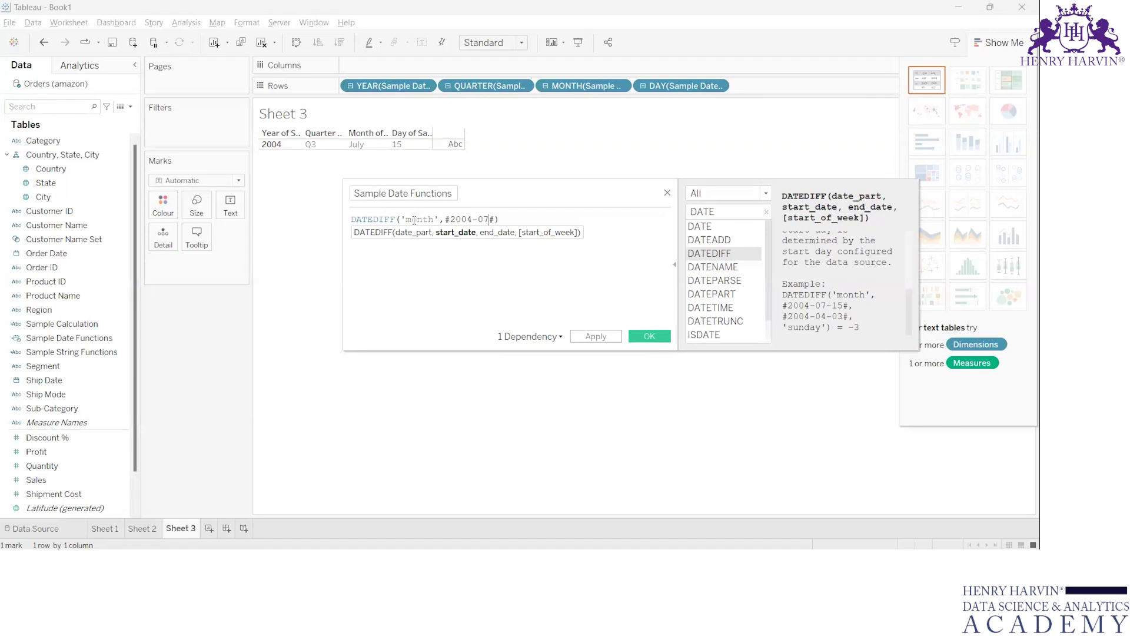
key("Right")
type(",")
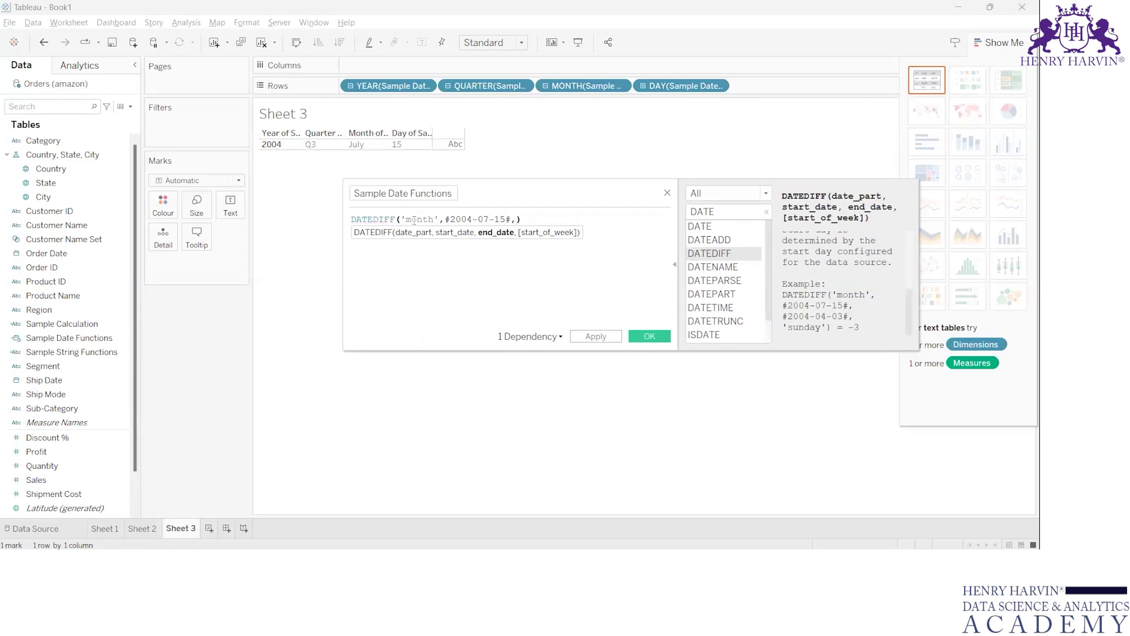
type("#2004-")
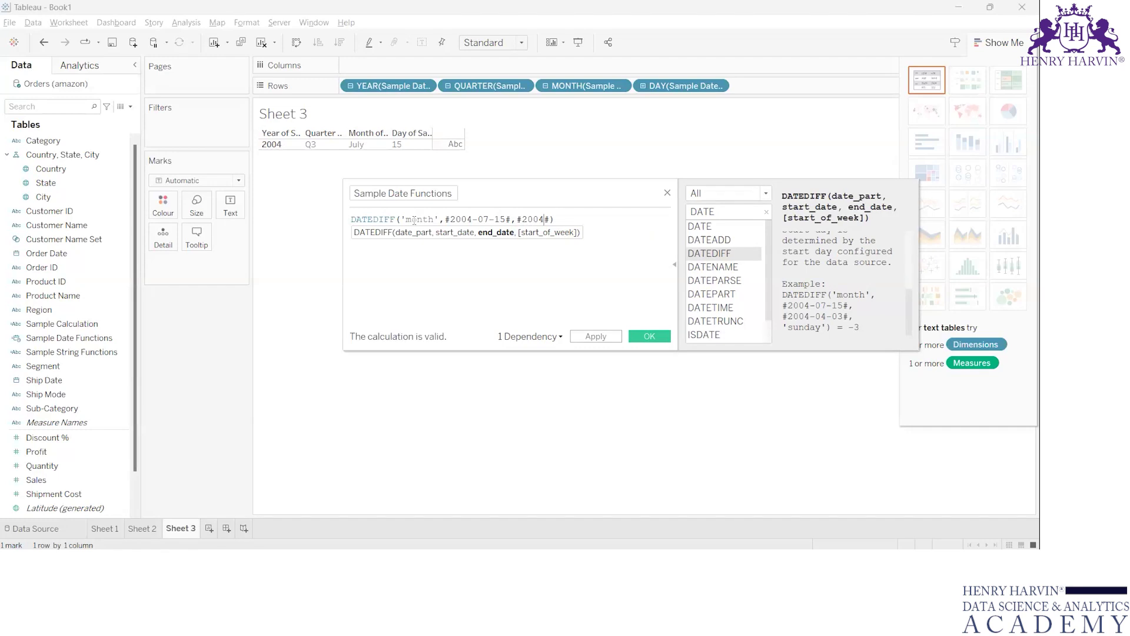
type("04-0")
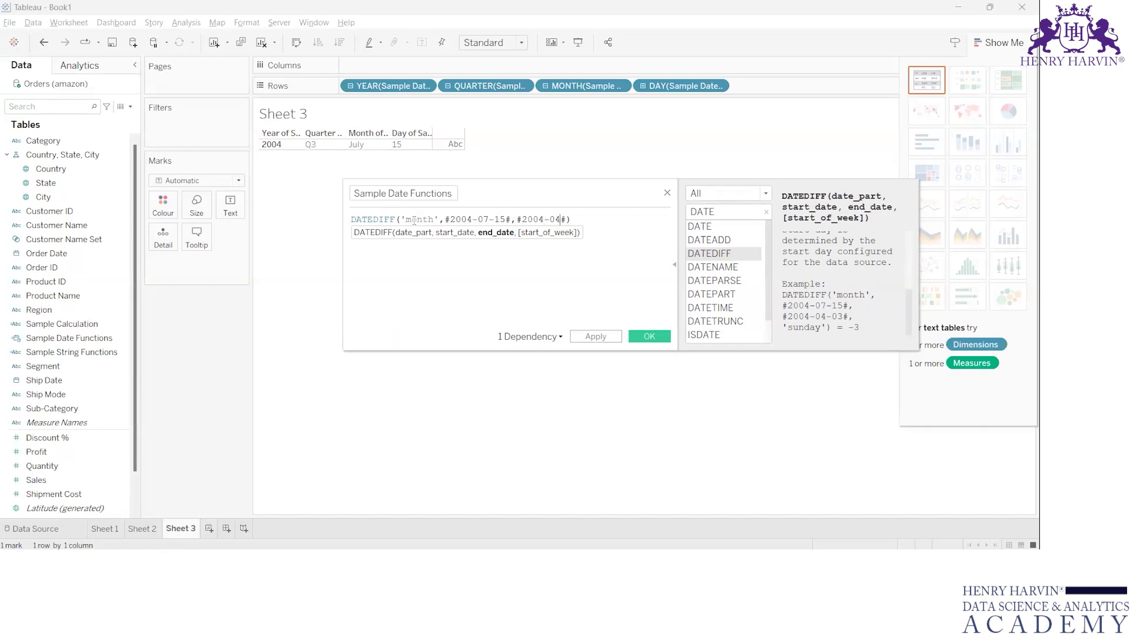
type("4")
left_click(595, 337)
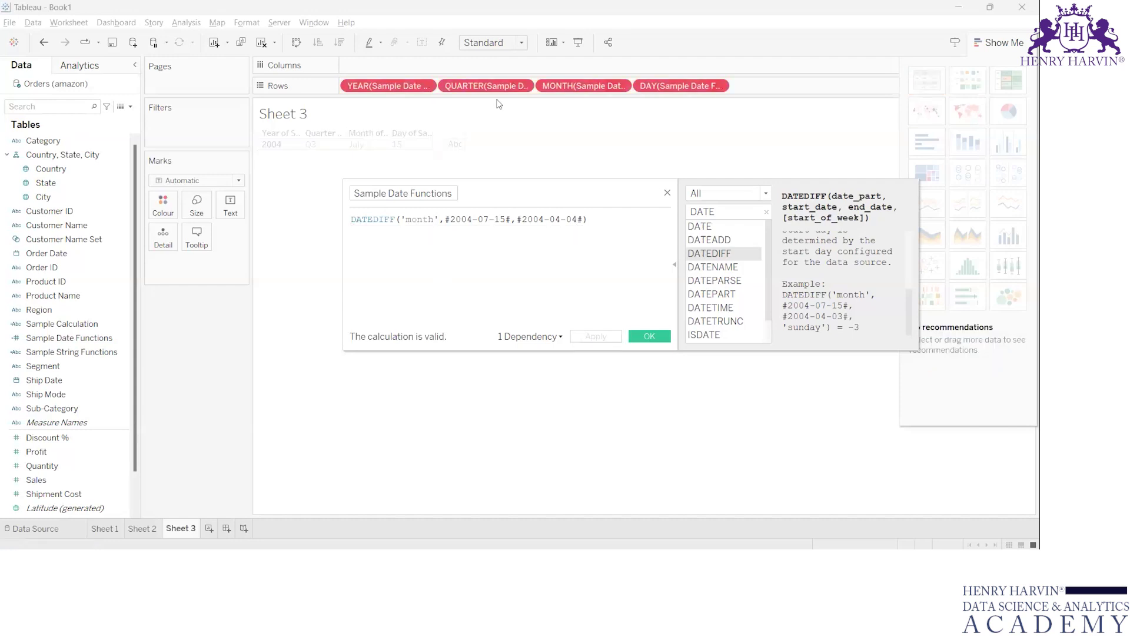
Remove the invalid day, month, quarter and year Sample Date Functions fields from Rows
left_click(702, 88)
key("Delete")
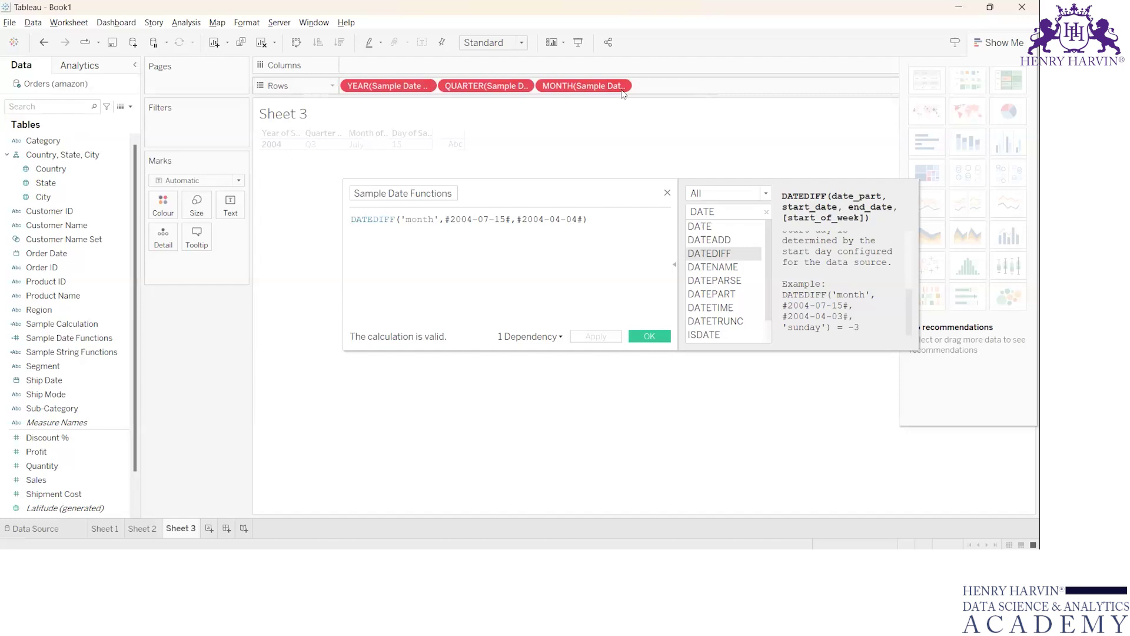
left_click(591, 88)
key("Delete")
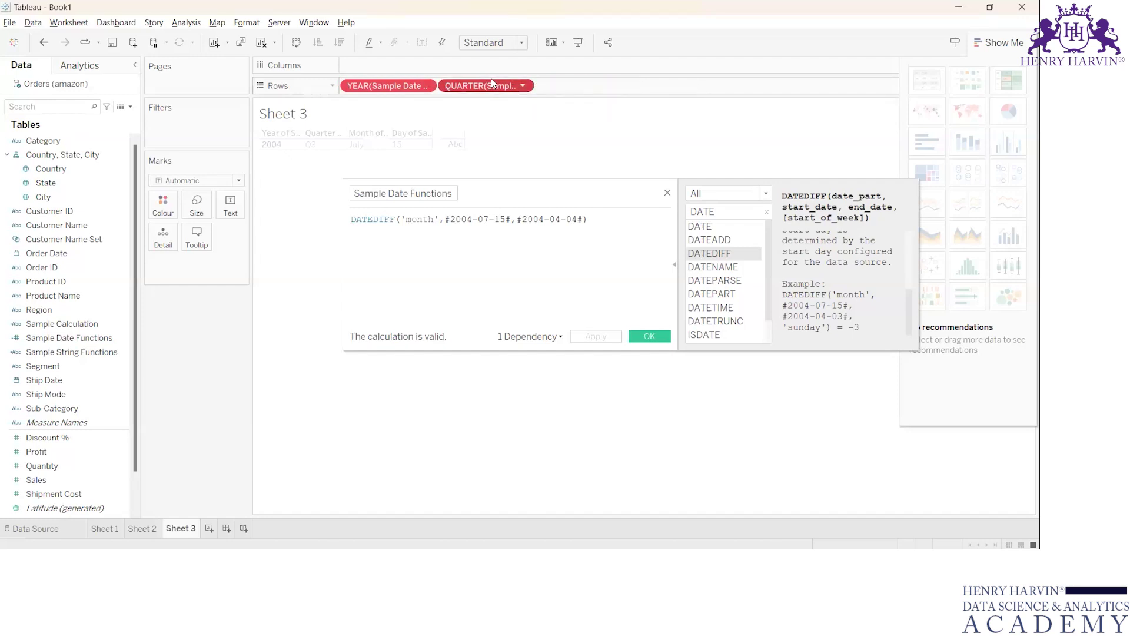
left_click(460, 86)
key("Delete")
left_click(389, 86)
key("Delete")
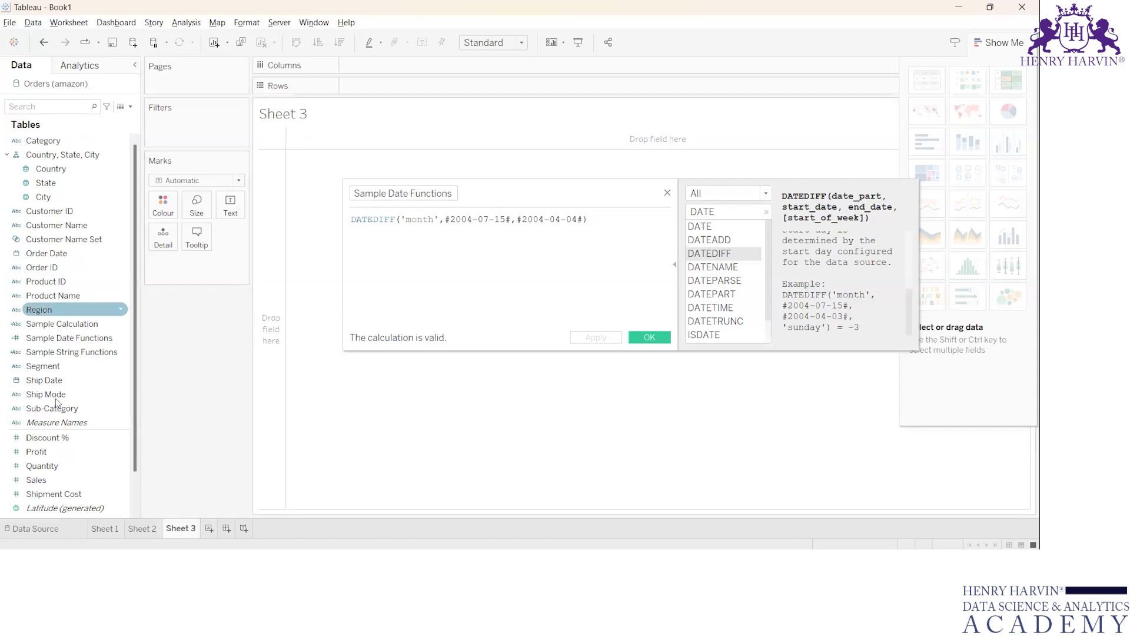
Add the Sample Date Functions field to Detail on the Marks card and check the value of the resulting mark
left_click(74, 334)
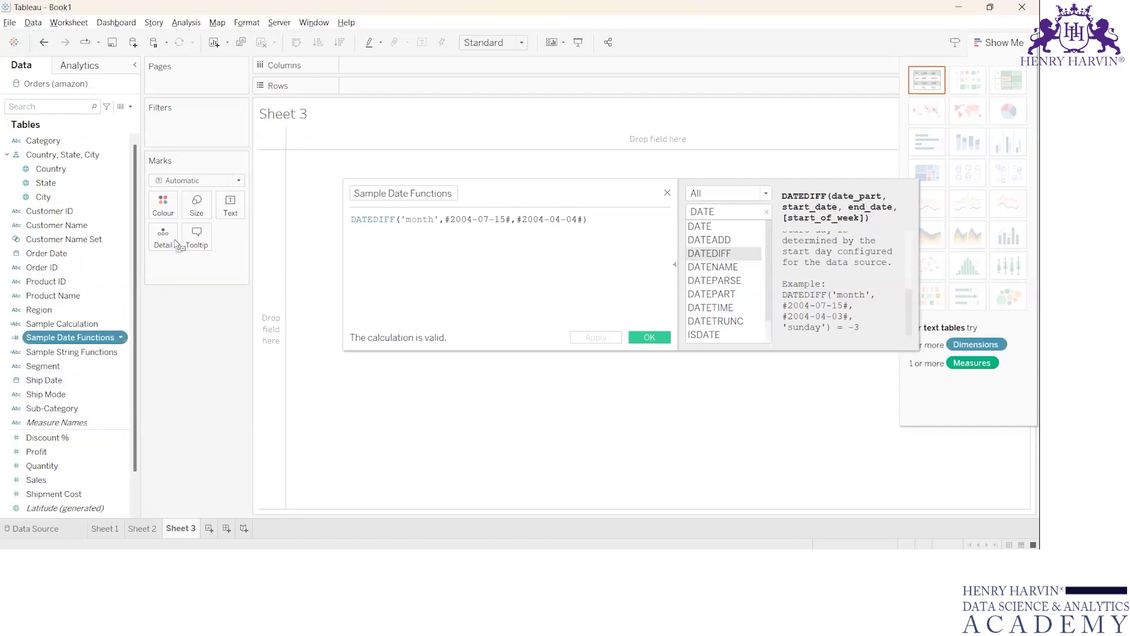
left_click_drag(165, 237, 166, 239)
mouse_move(273, 137)
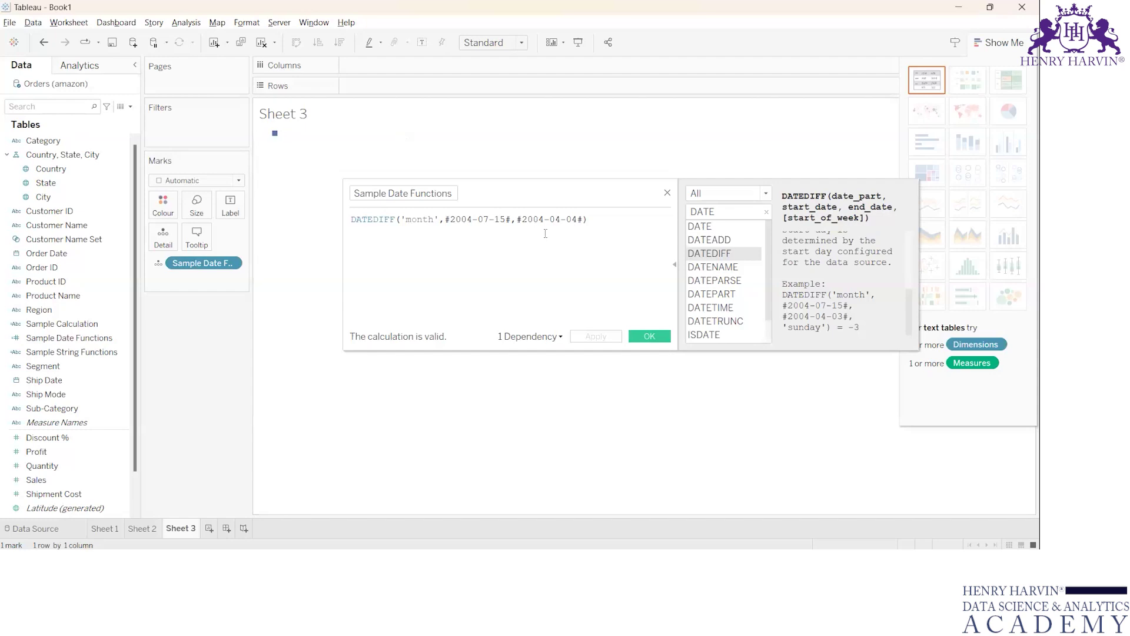
Examine the DATEPART and DATENAME descriptions and examples in the calculation editor's function reference
scroll(827, 283, "up", 3)
scroll(824, 265, "down", 3)
left_click(721, 300)
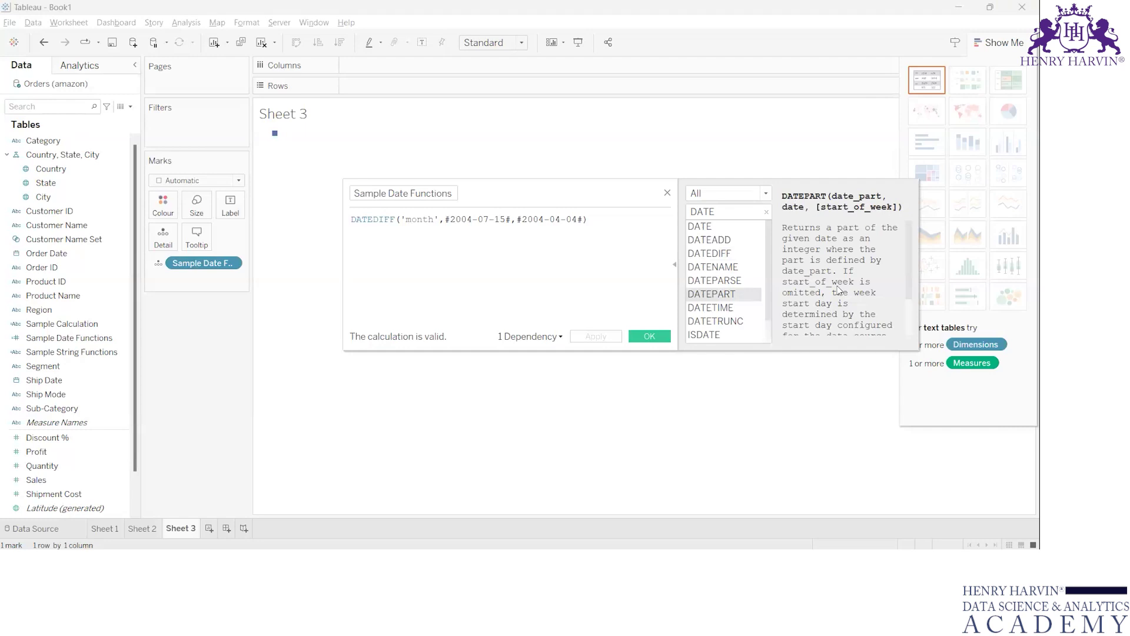
scroll(854, 292, "down", 1)
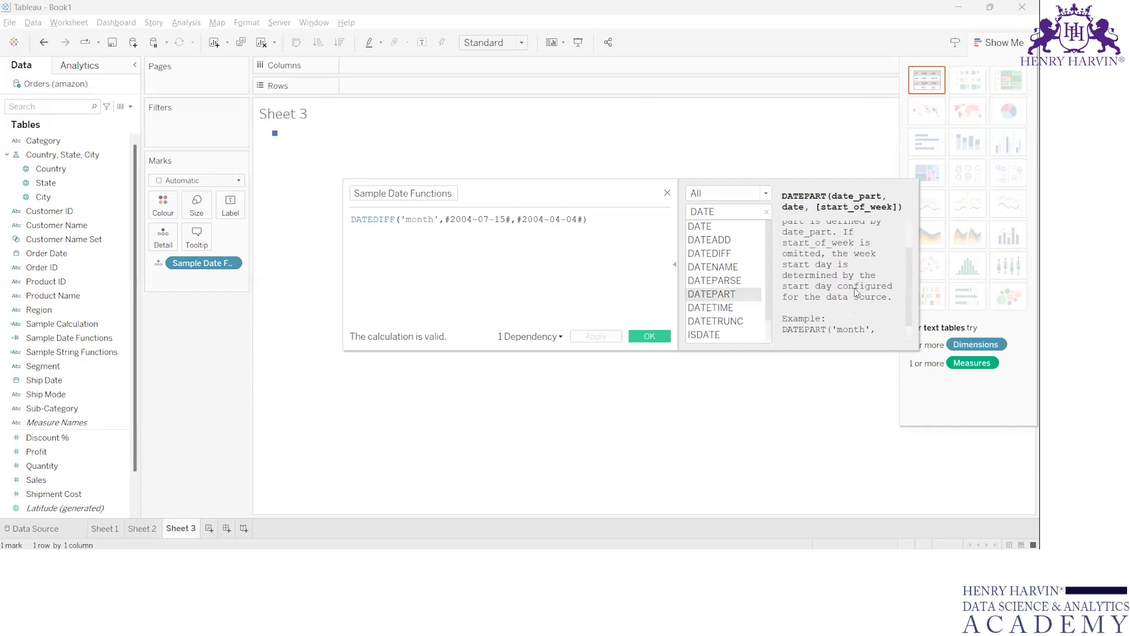
scroll(855, 291, "down", 1)
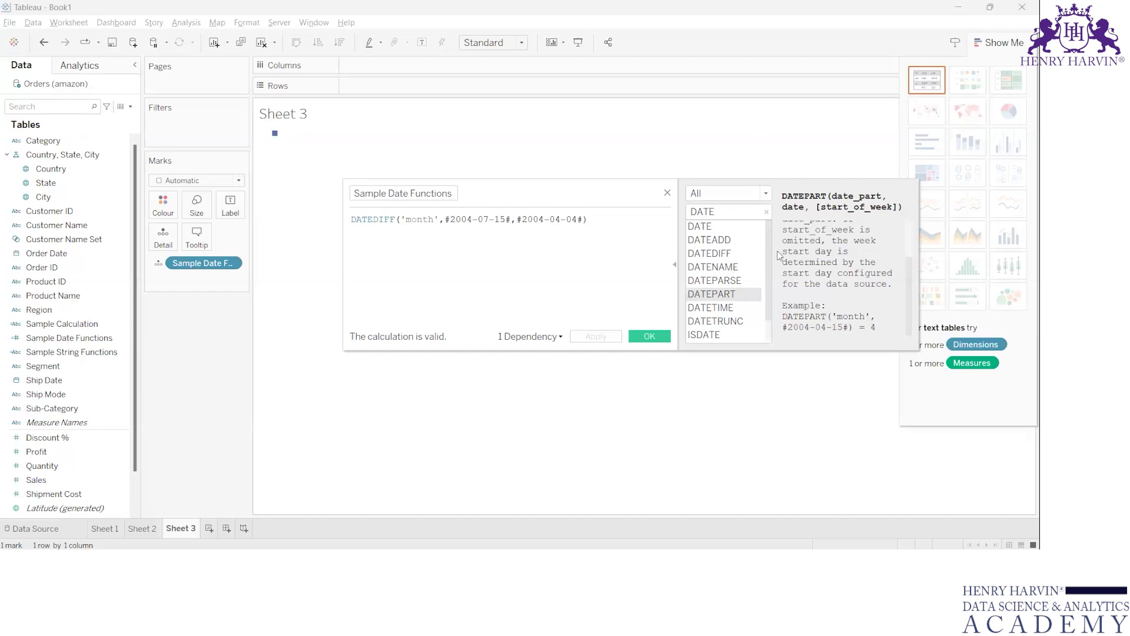
left_click(744, 267)
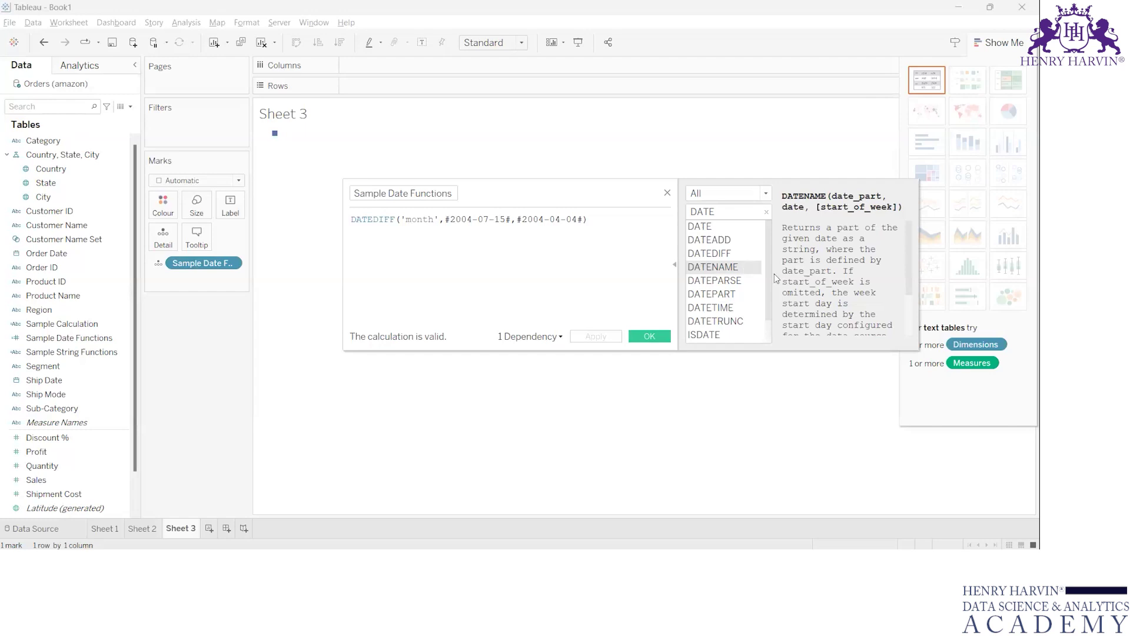
scroll(828, 277, "down", 2)
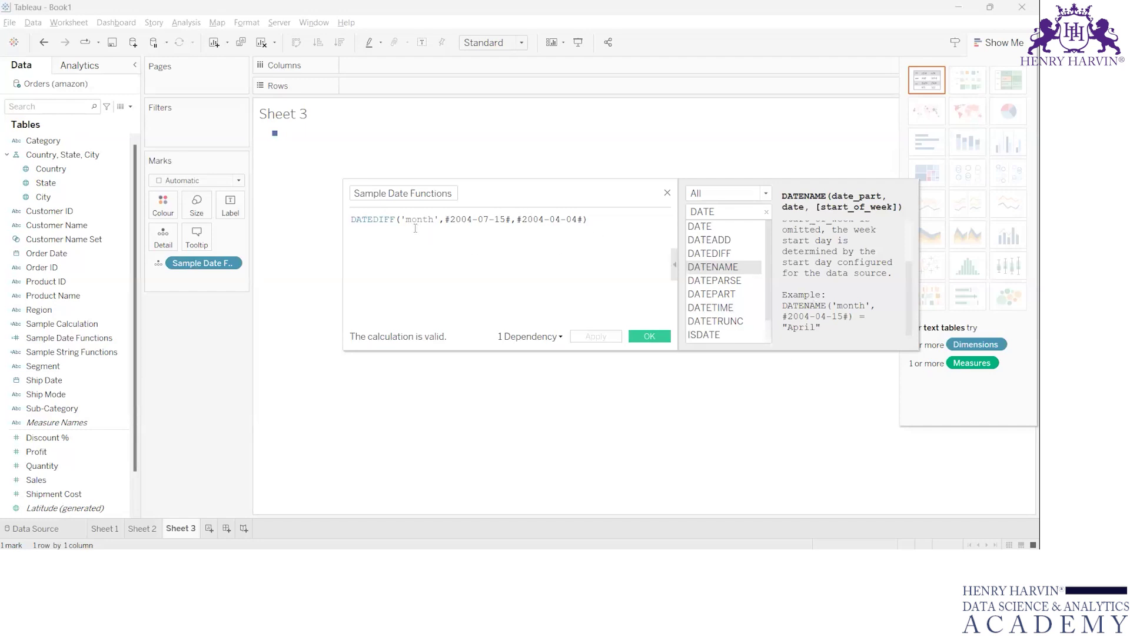
Change DATEDIFF to DATENAME and remove the second date so the formula reads DATENAME('month',#2004-07-15#)
left_click(394, 220)
key("BackSpace")
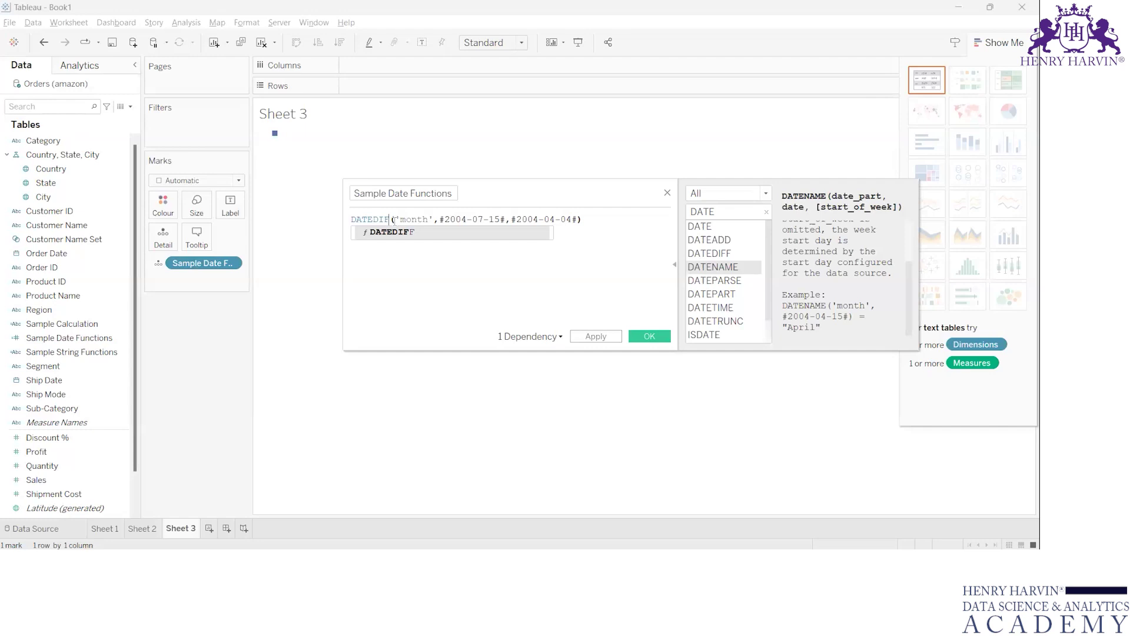
key("BackSpace")
key("BackSpace")
key("BackSpace")
type("NAME")
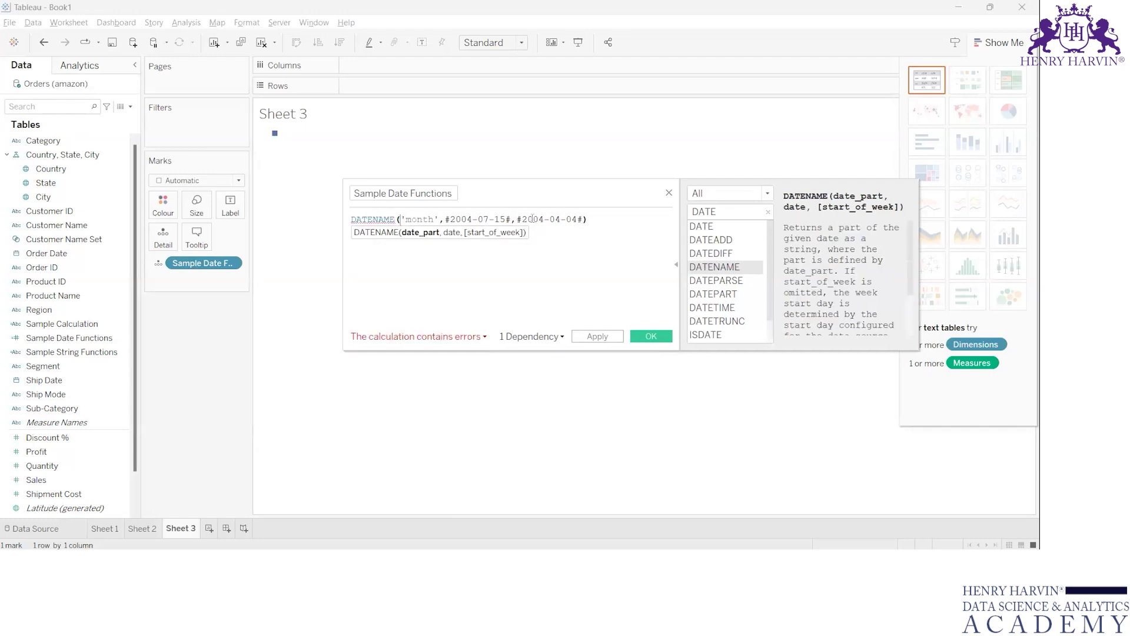
left_click_drag(584, 219, 517, 219)
key("BackSpace")
key("BackSpace")
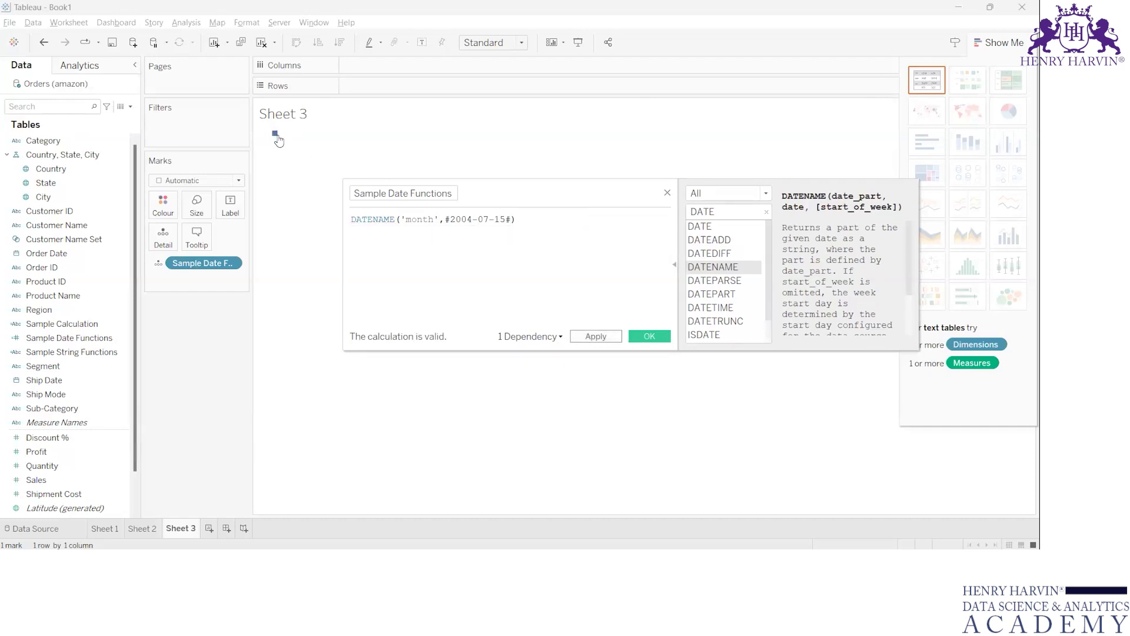
mouse_move(278, 140)
Change the DATENAME date part to 'year', apply the formula and check the mark's value
left_click(433, 222)
key("BackSpace")
key("BackSpace")
key("BackSpace")
key("BackSpace")
key("BackSpace")
type("year")
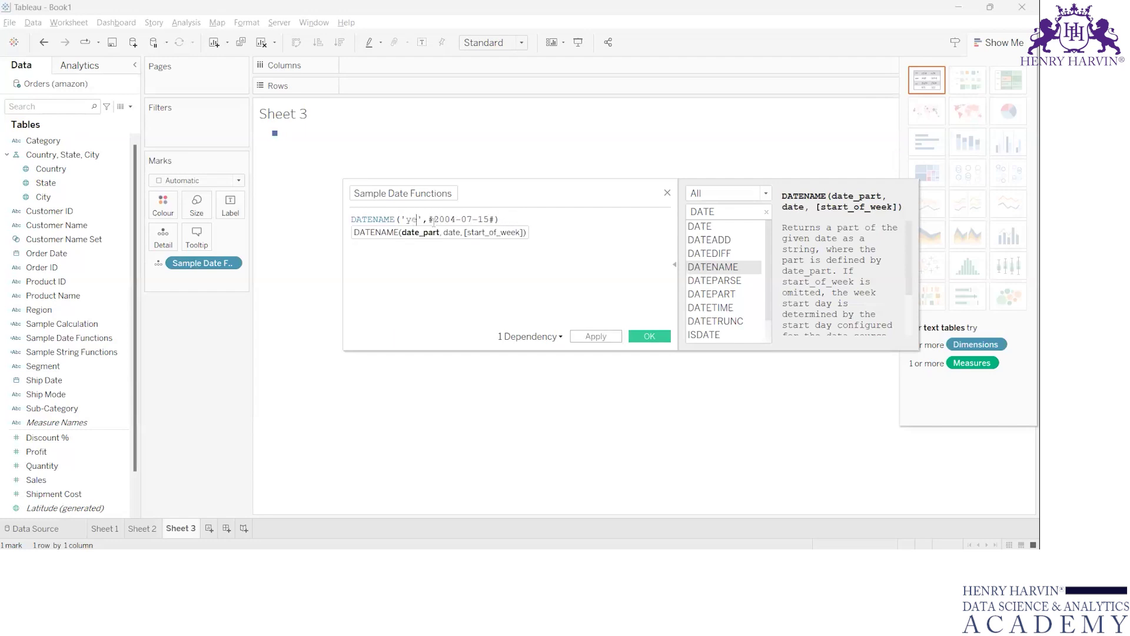
left_click(595, 336)
mouse_move(277, 140)
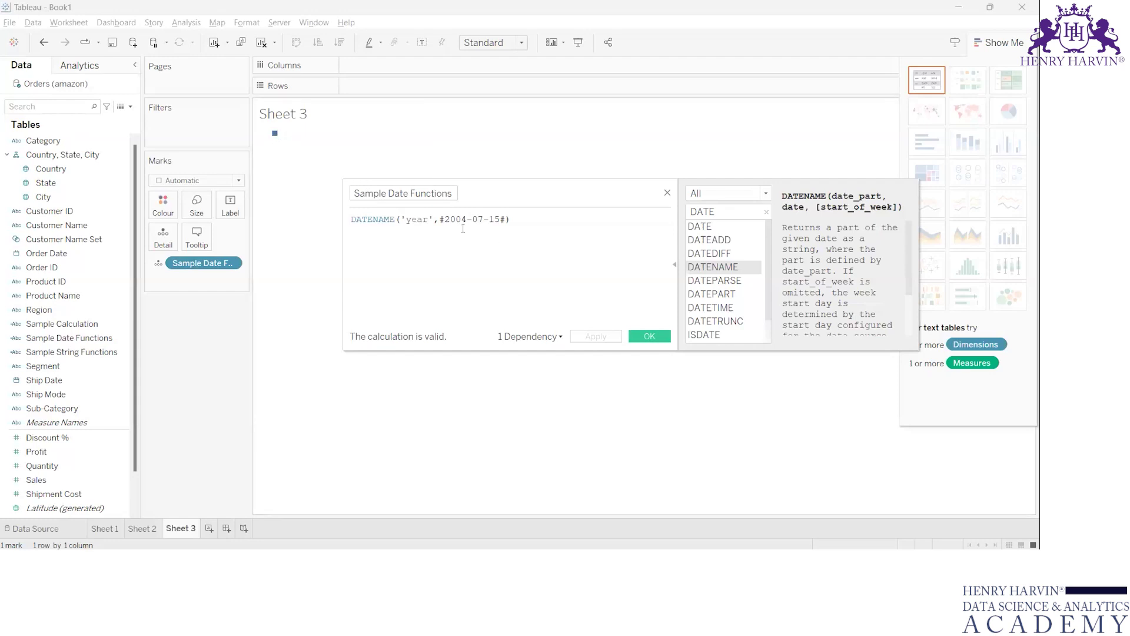
Change the DATENAME date part to 'day', apply the formula and check the mark's value
double_click(429, 219)
key("BackSpace")
type("day")
left_click(596, 336)
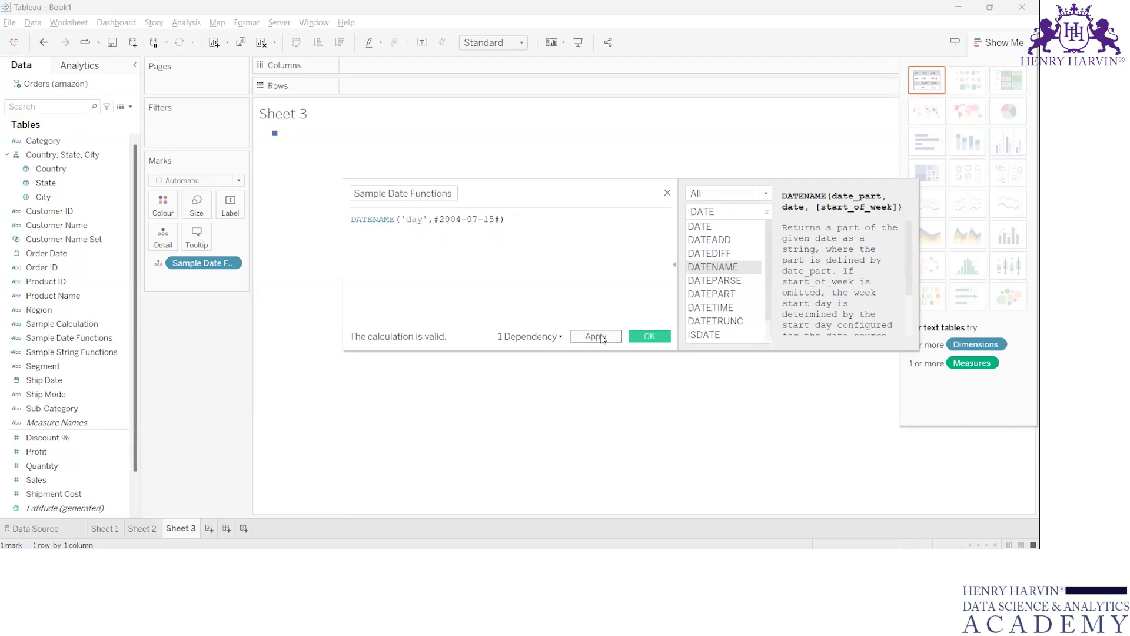
mouse_move(276, 134)
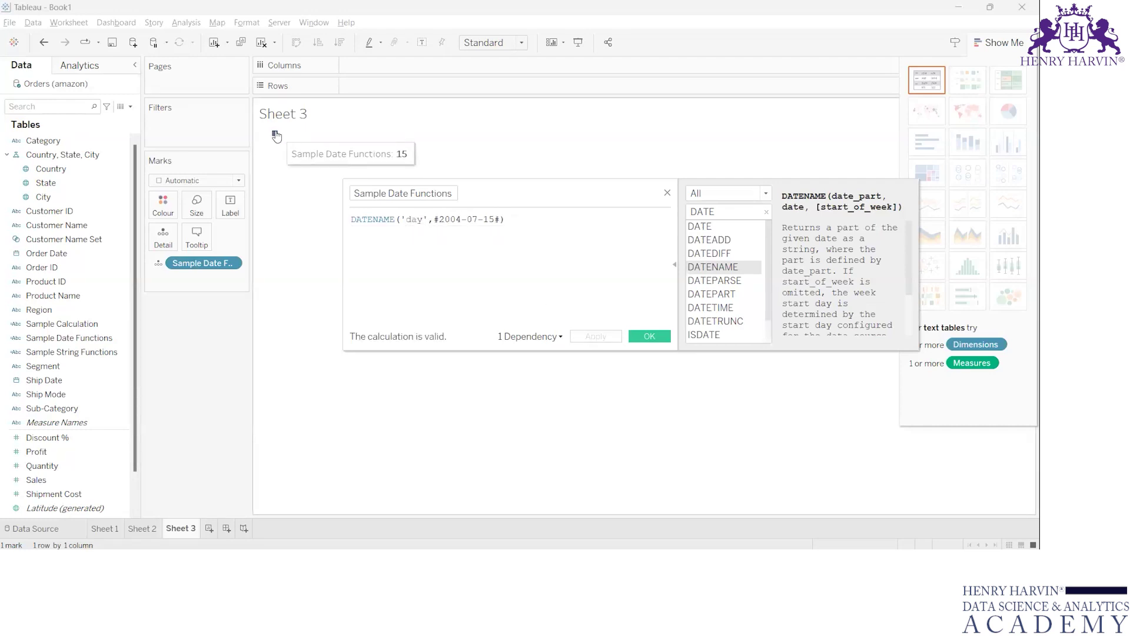
Try 'date' as the DATENAME date part and restore 'day' in the formula
left_click(425, 219)
key("BackSpace")
type("te")
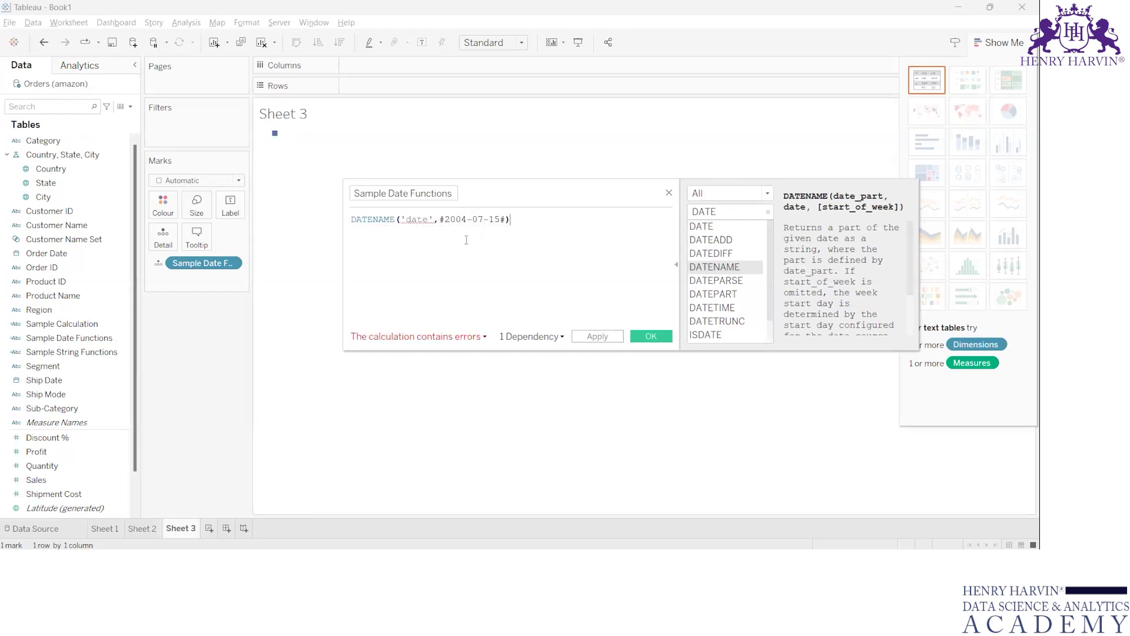
key("BackSpace")
key("BackSpace")
type("y")
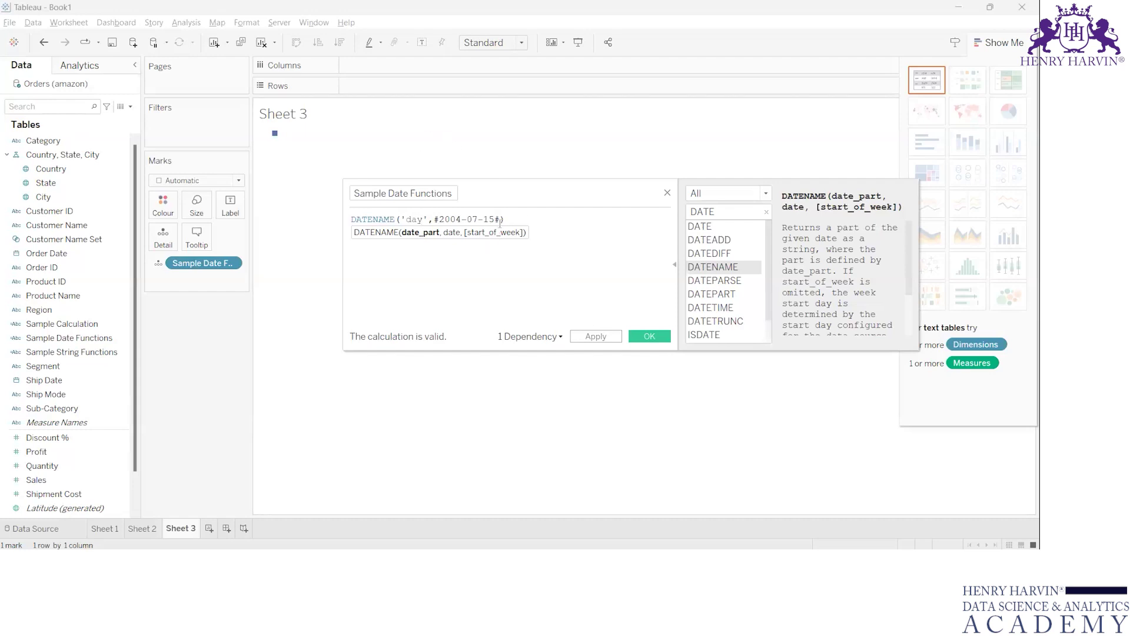
Change the DATENAME date part to 'month' in the Sample Date Functions formula
key("BackSpace")
key("BackSpace")
key("BackSpace")
type("mon")
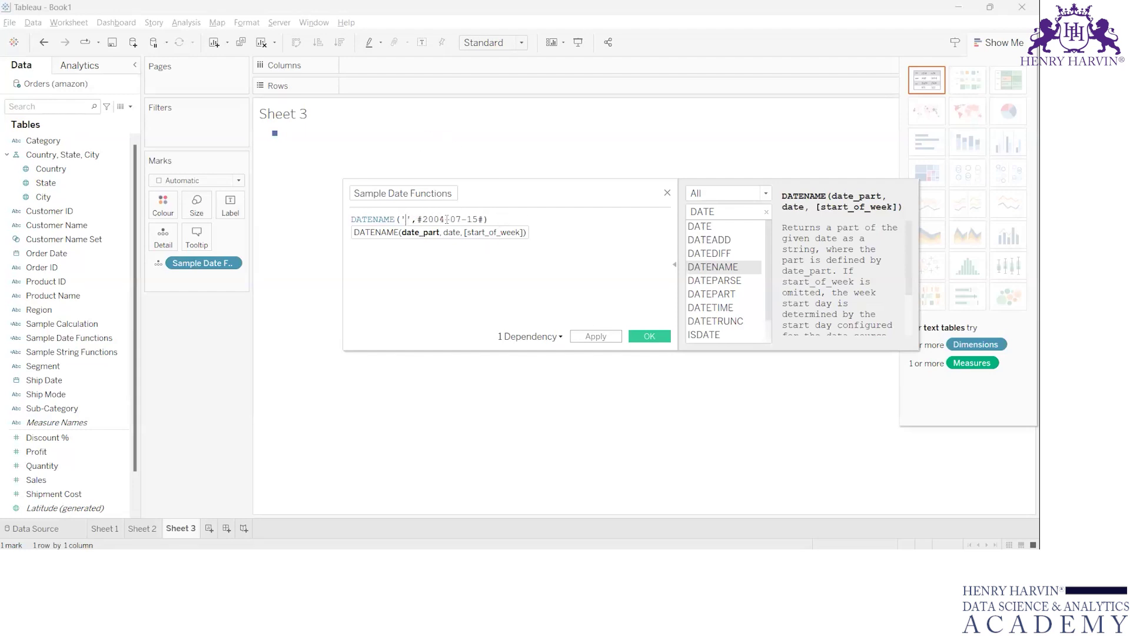
type("th")
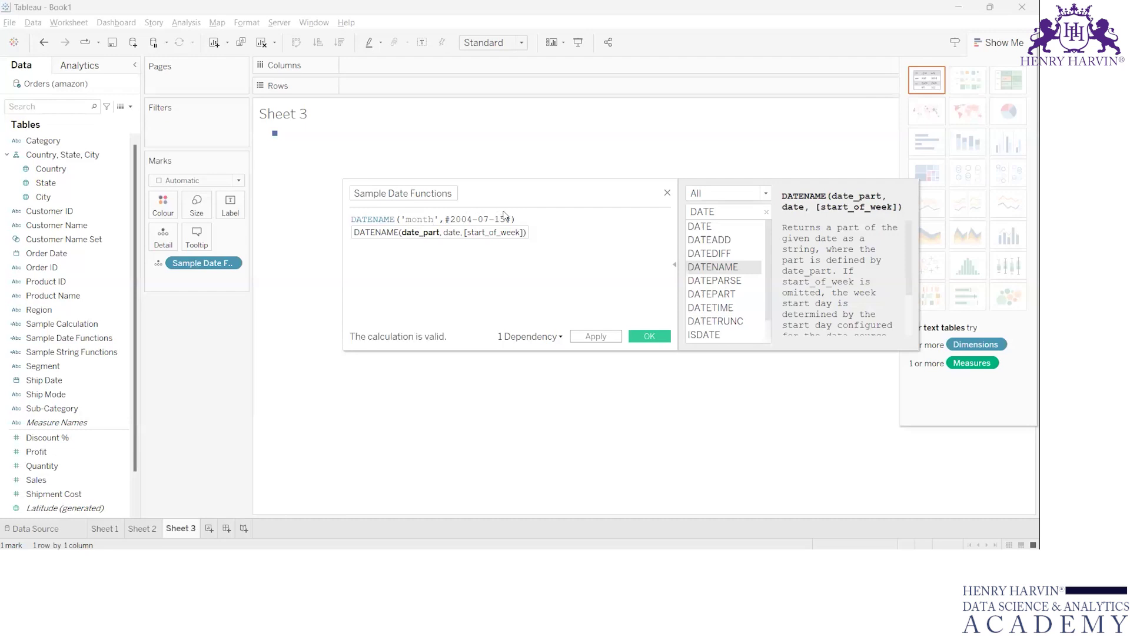
Replace the fixed date in the DATENAME formula with the Order Date field so it reads DATENAME('month',[Order Date])
left_click_drag(515, 219, 446, 218)
key("BackSpace")
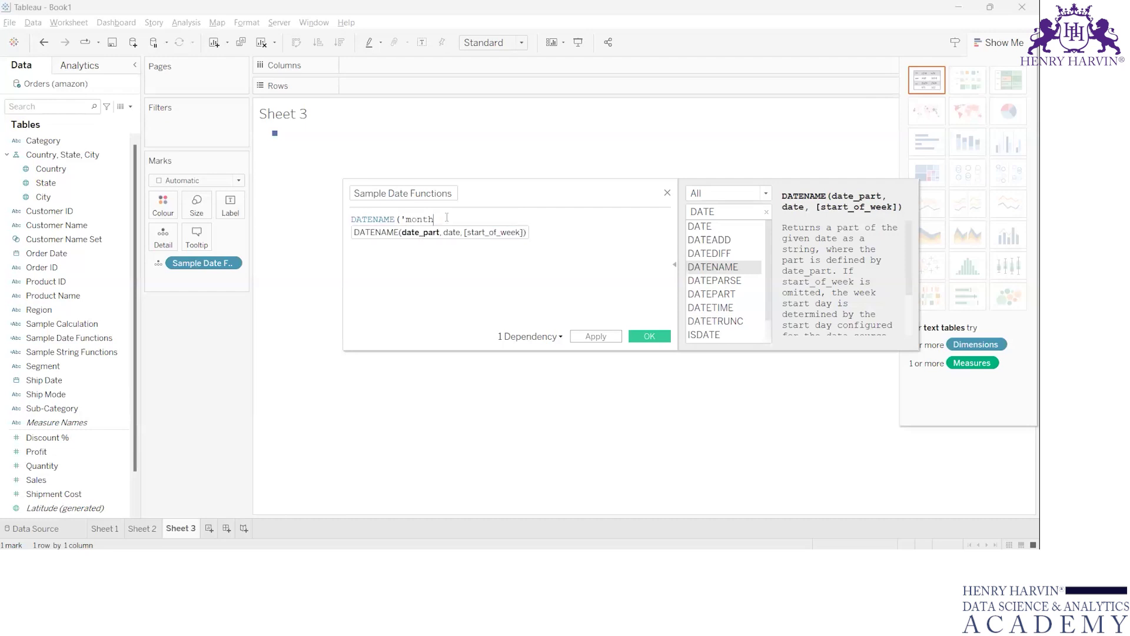
type("',")
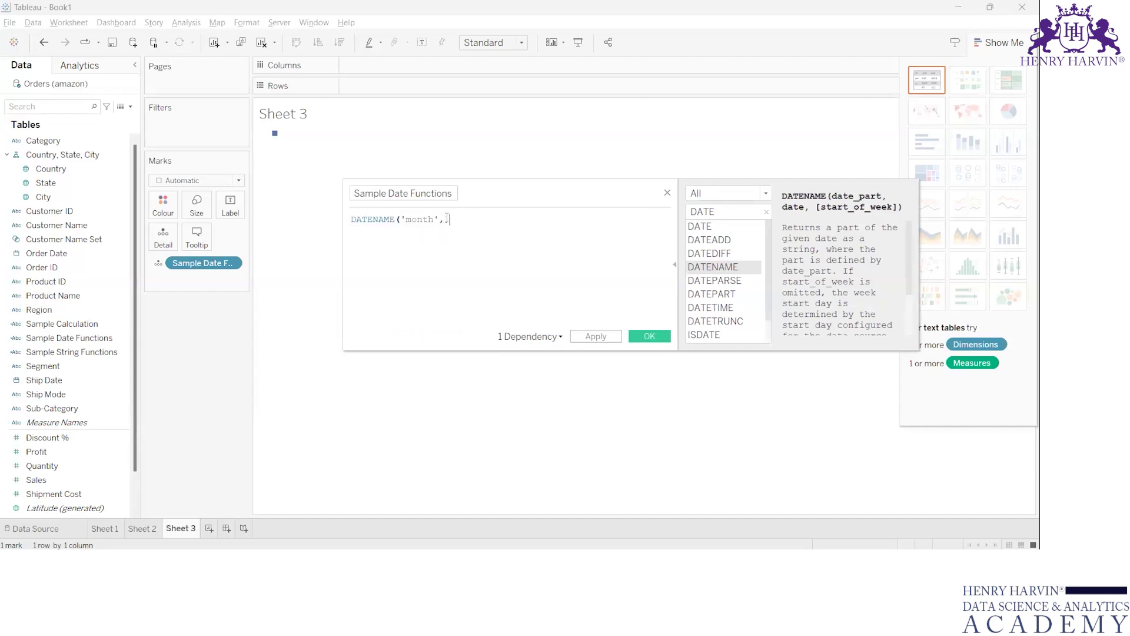
type("[")
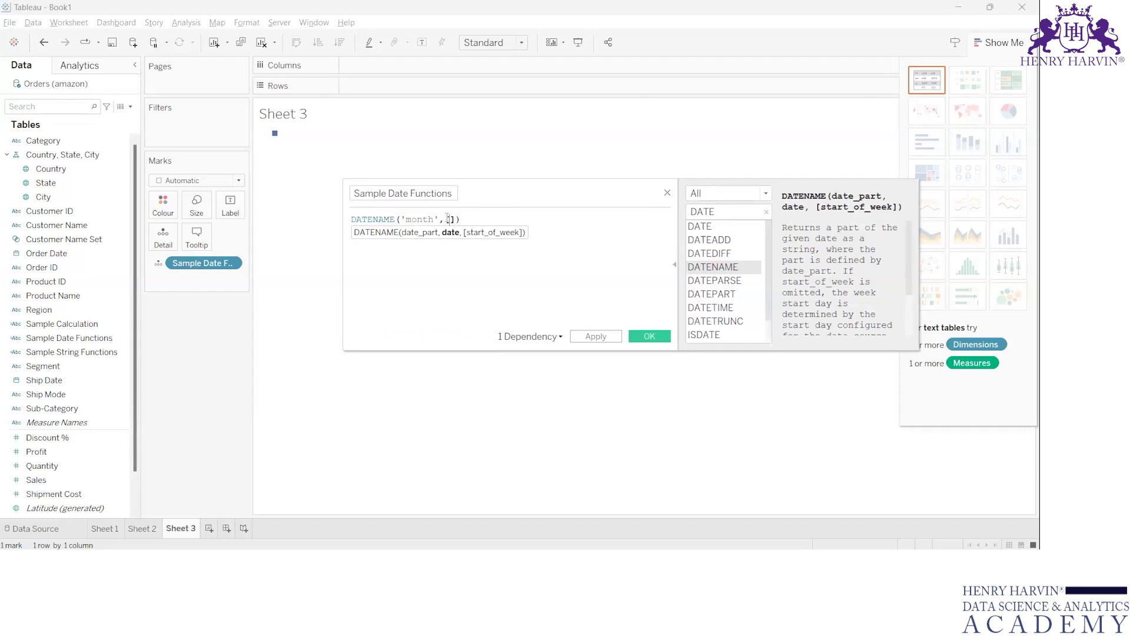
type("O")
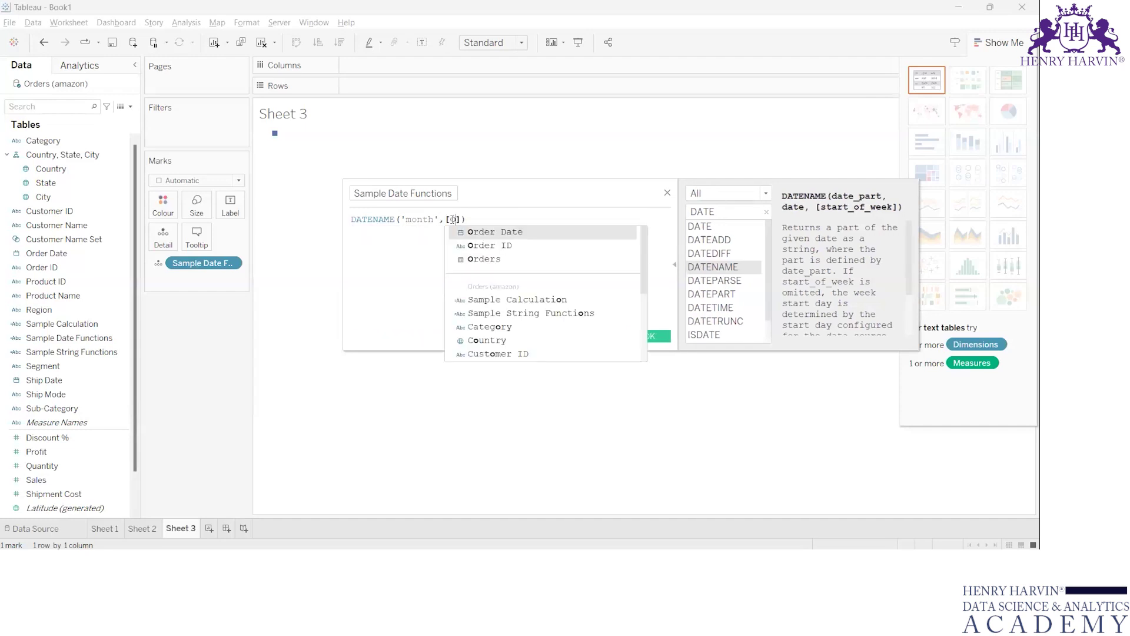
left_click(469, 234)
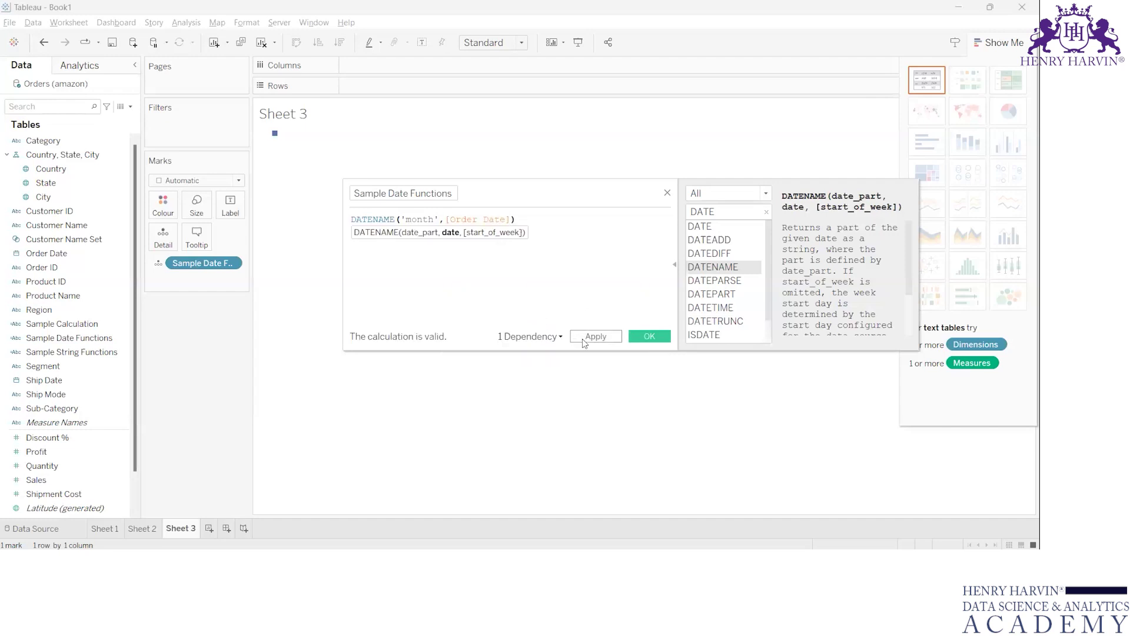
Apply the Order Date formula and check the values of several marks on the sheet
left_click(595, 337)
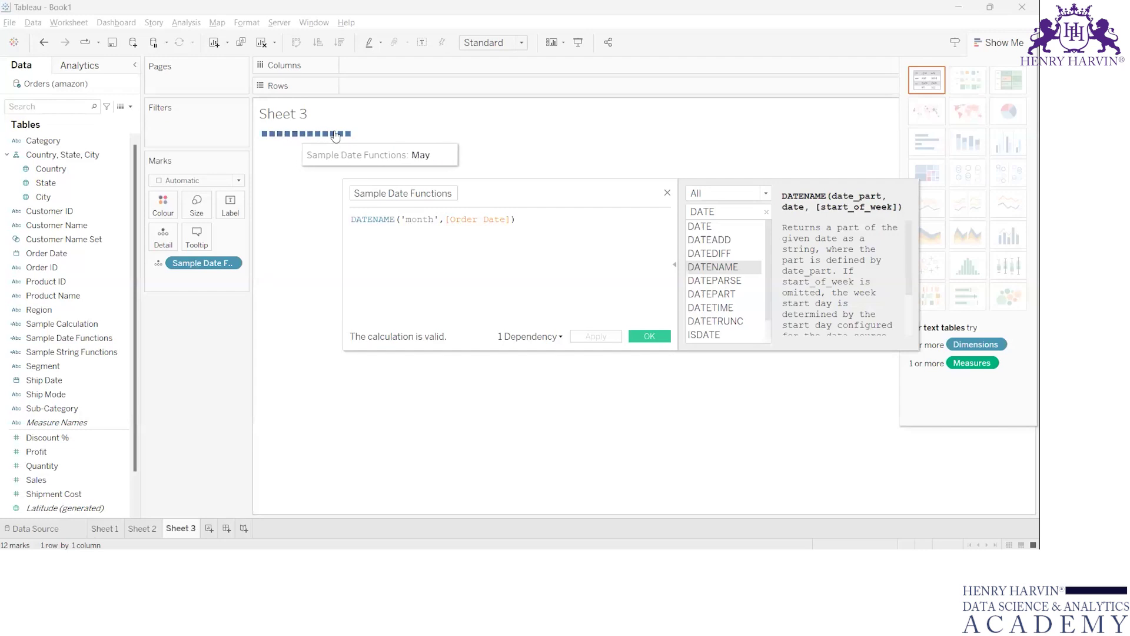
mouse_move(274, 143)
mouse_move(328, 139)
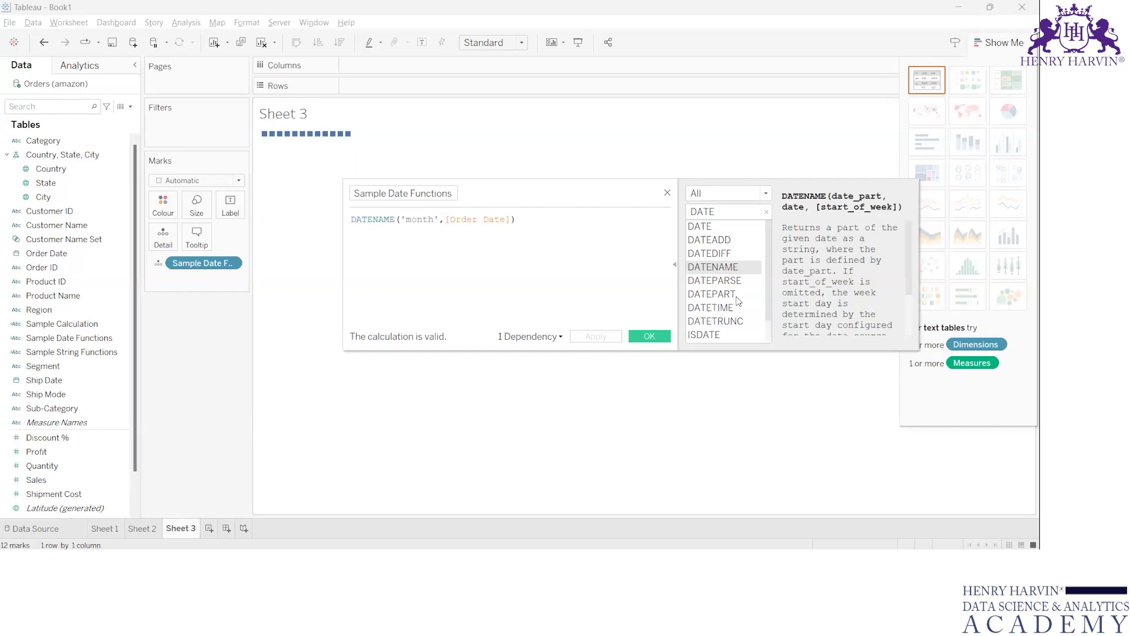
Look through the date functions listed after DATENAME in the function reference
scroll(699, 277, "down", 1)
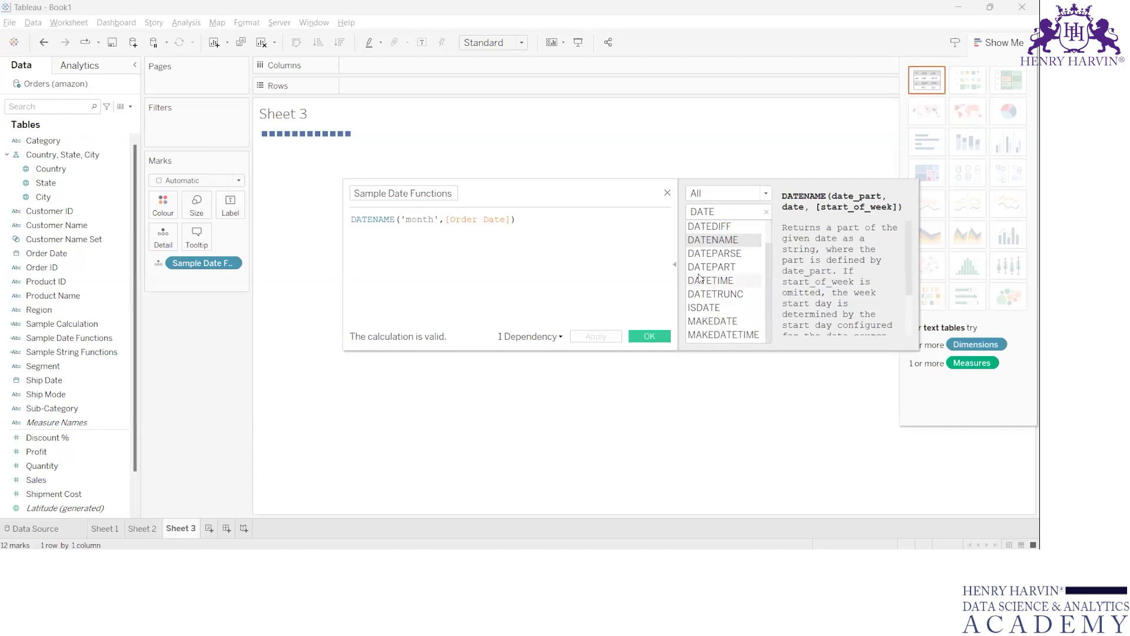